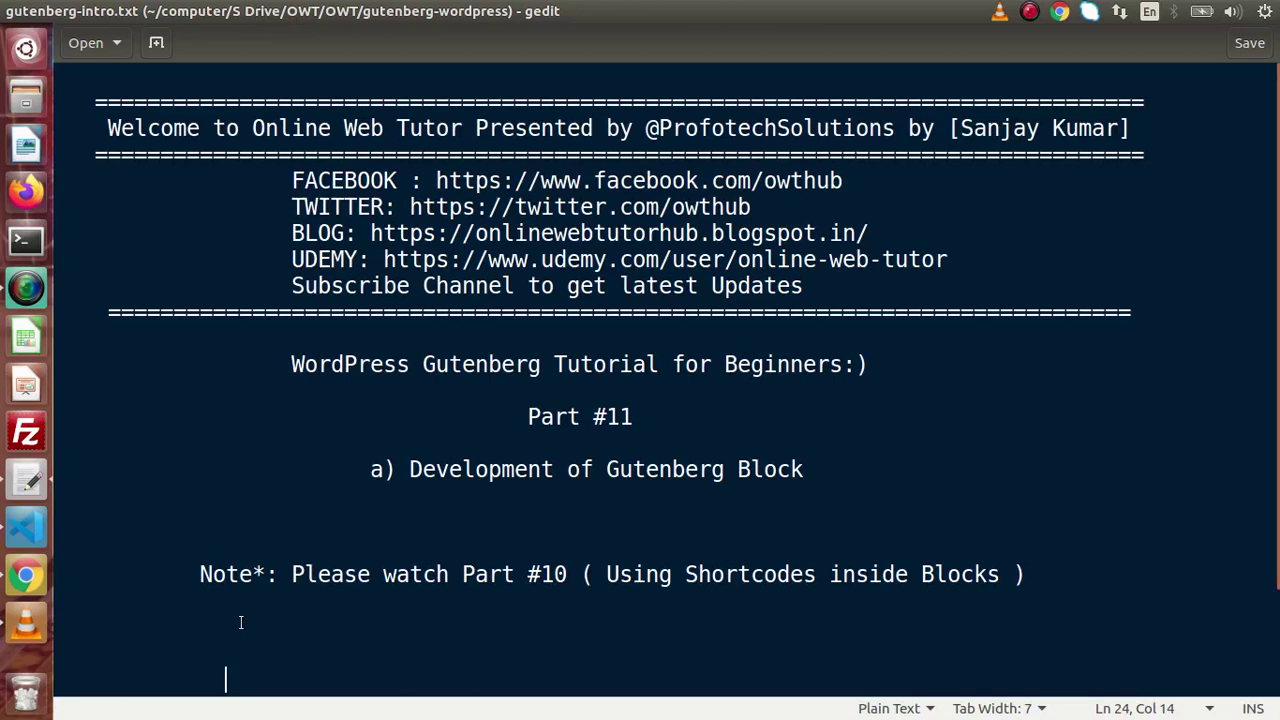
Switch to Chrome and start a new post from the WordPress posts list.
click(27, 575)
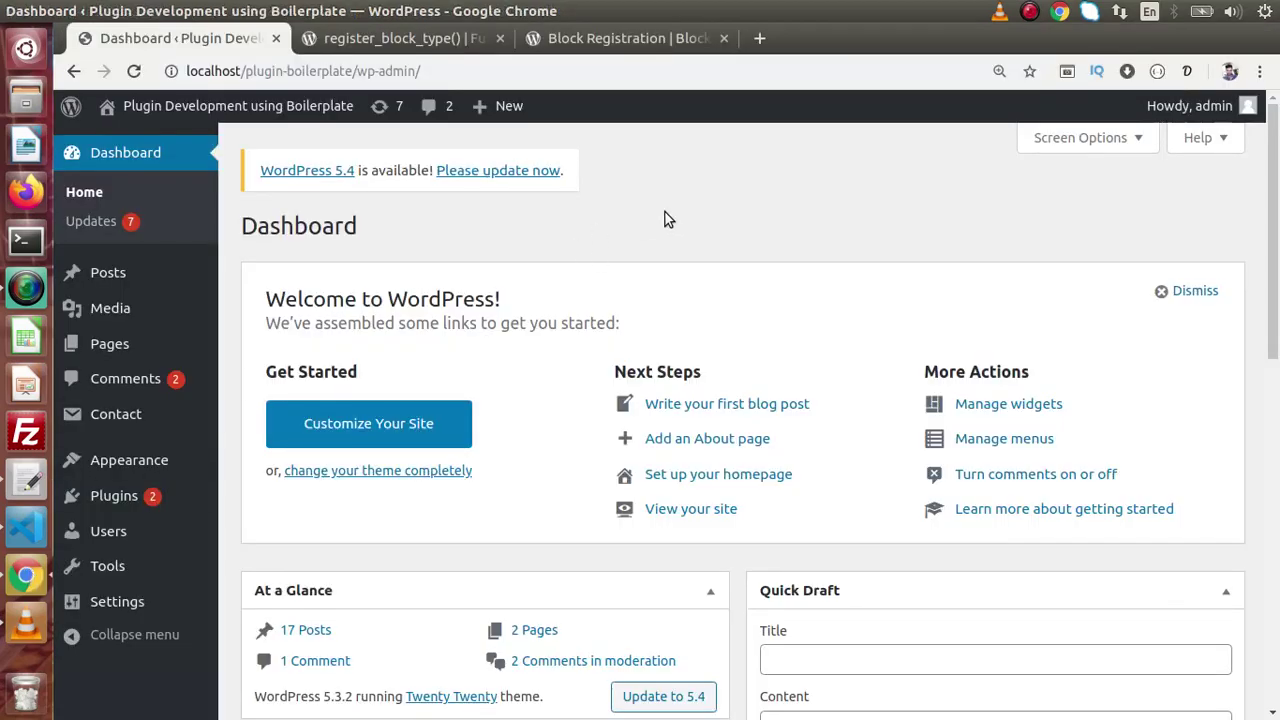
click(123, 285)
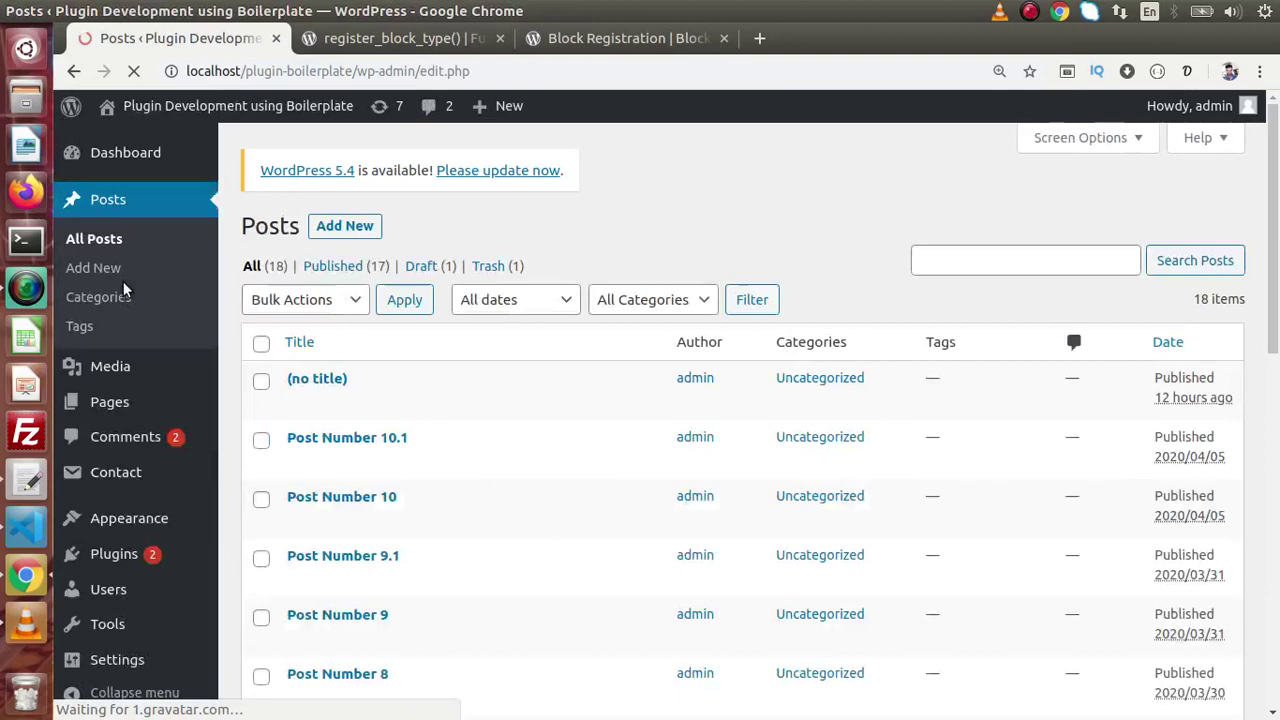
click(350, 225)
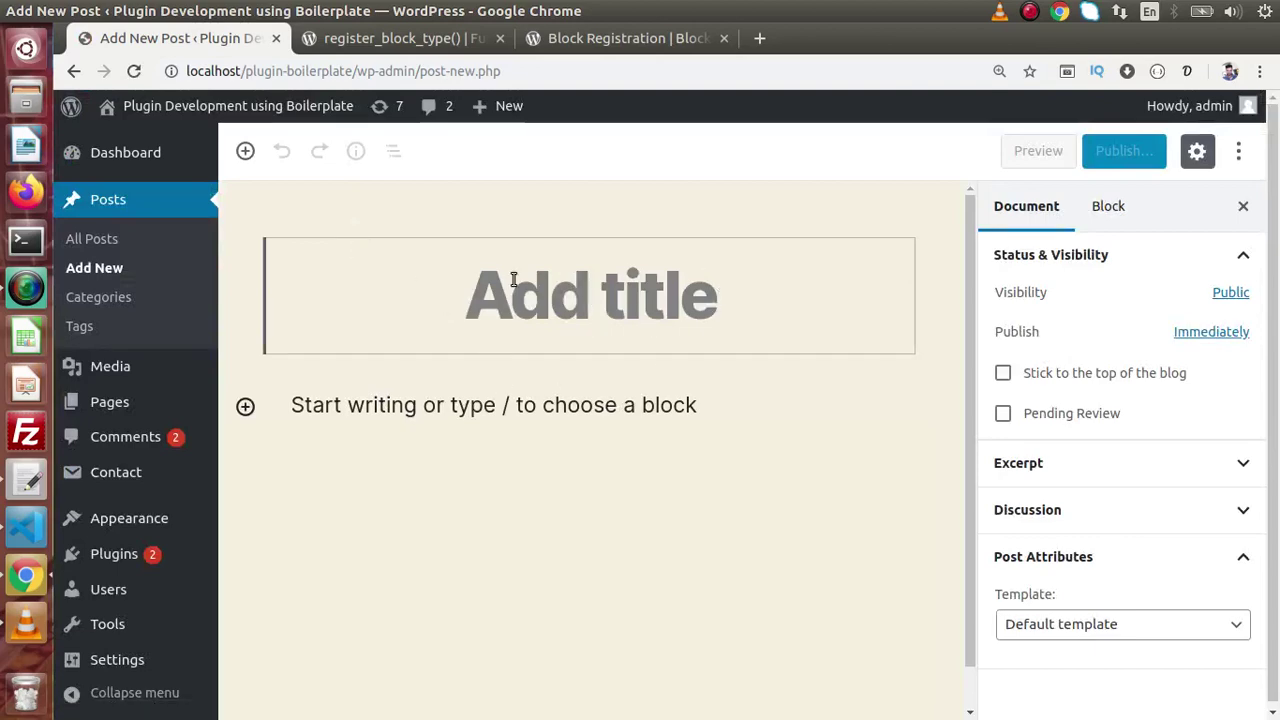
Examine the block library's categories, including Most Used and Common Blocks, and leave the library.
click(245, 151)
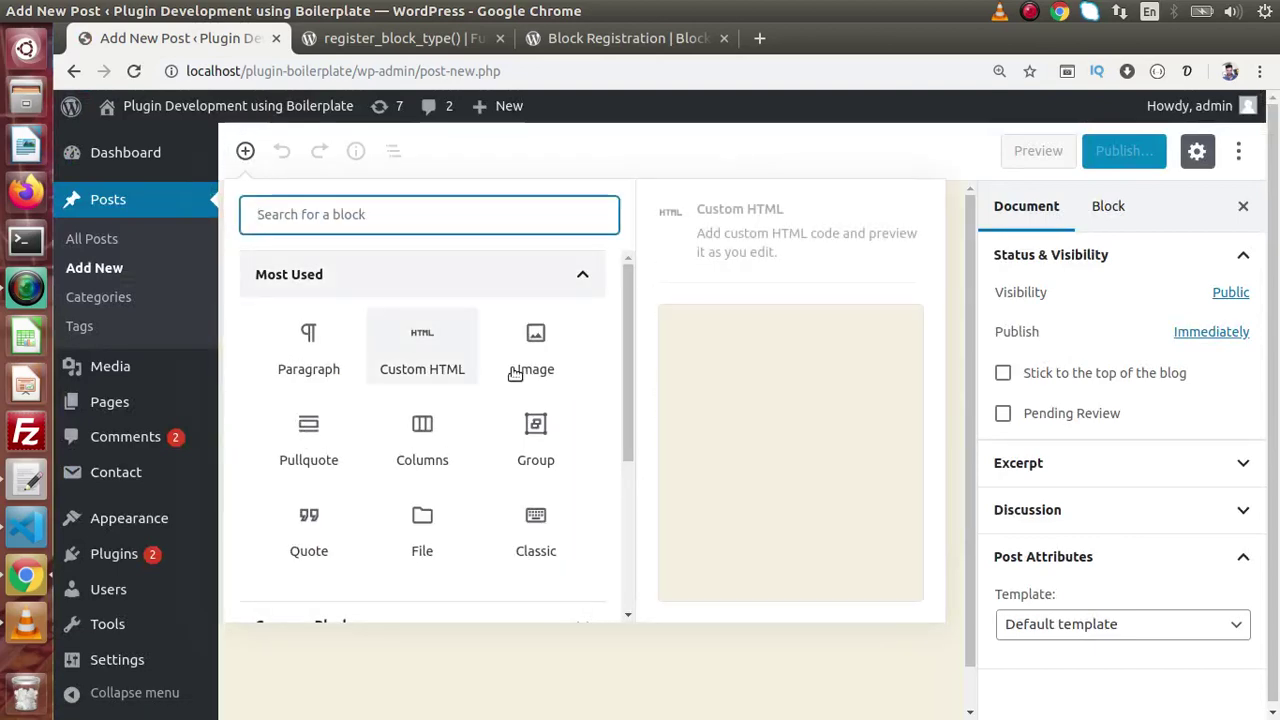
click(584, 278)
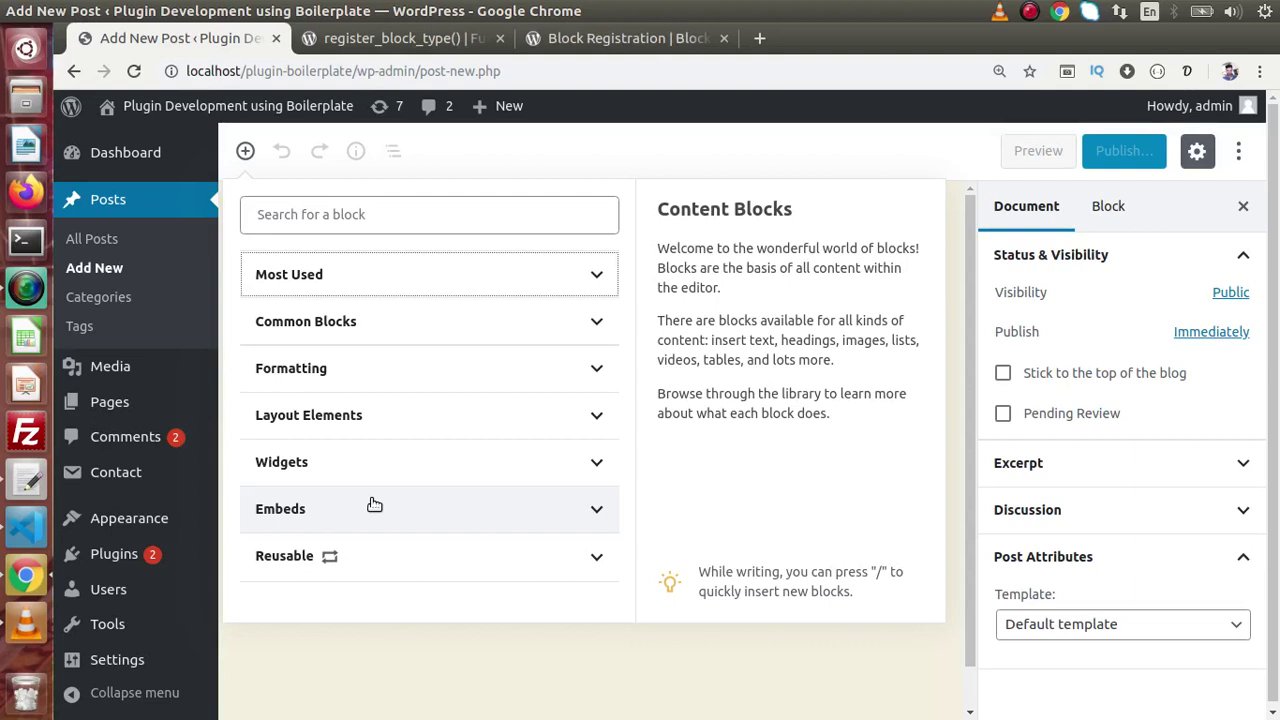
click(571, 326)
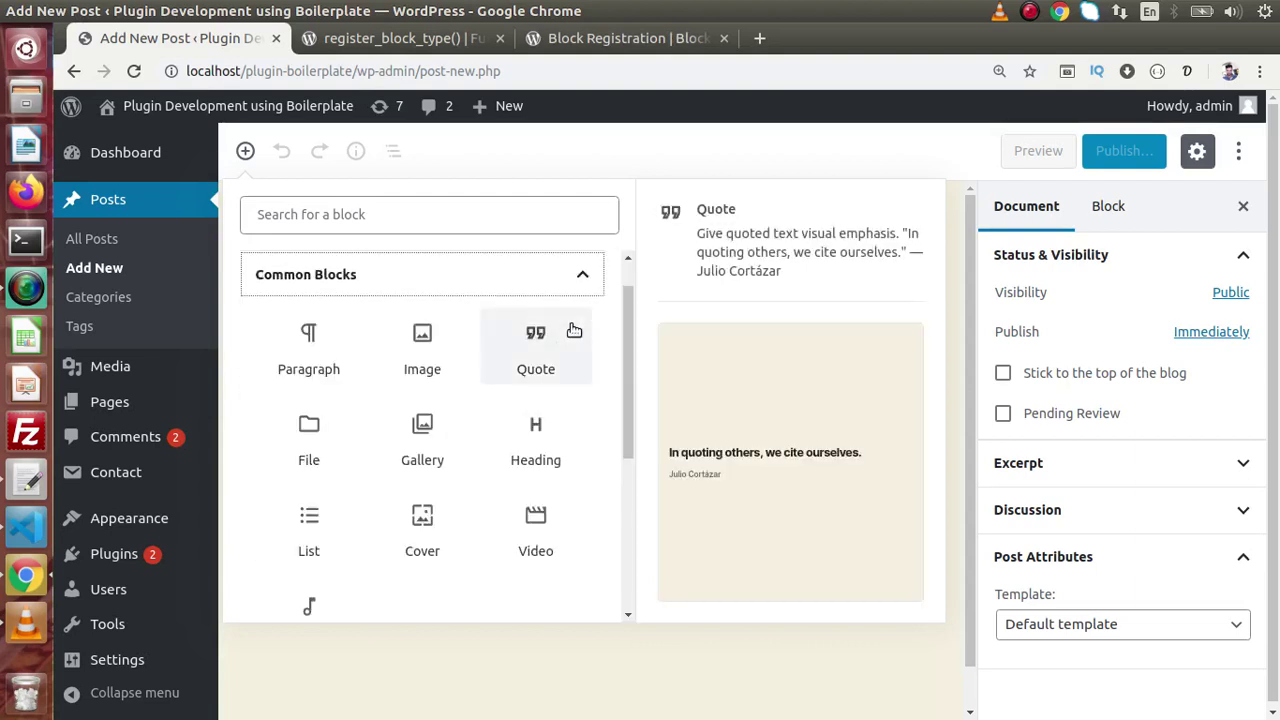
click(585, 291)
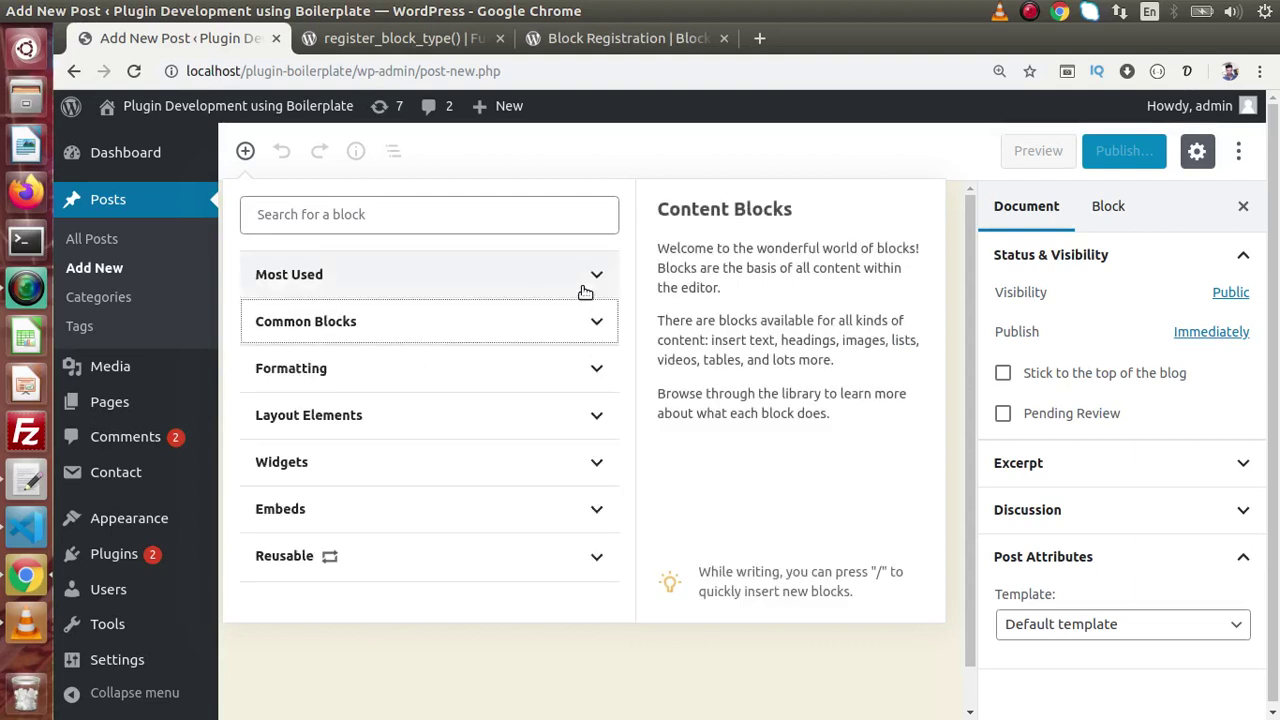
click(586, 321)
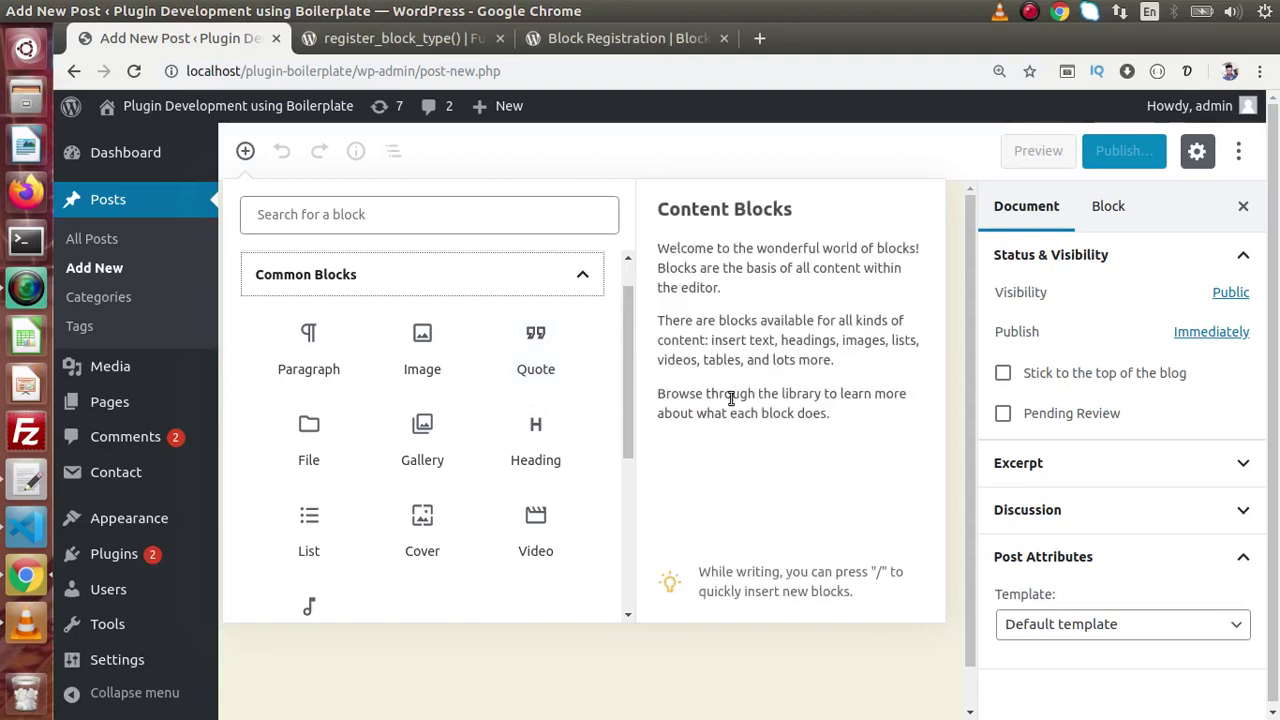
click(694, 646)
click(601, 449)
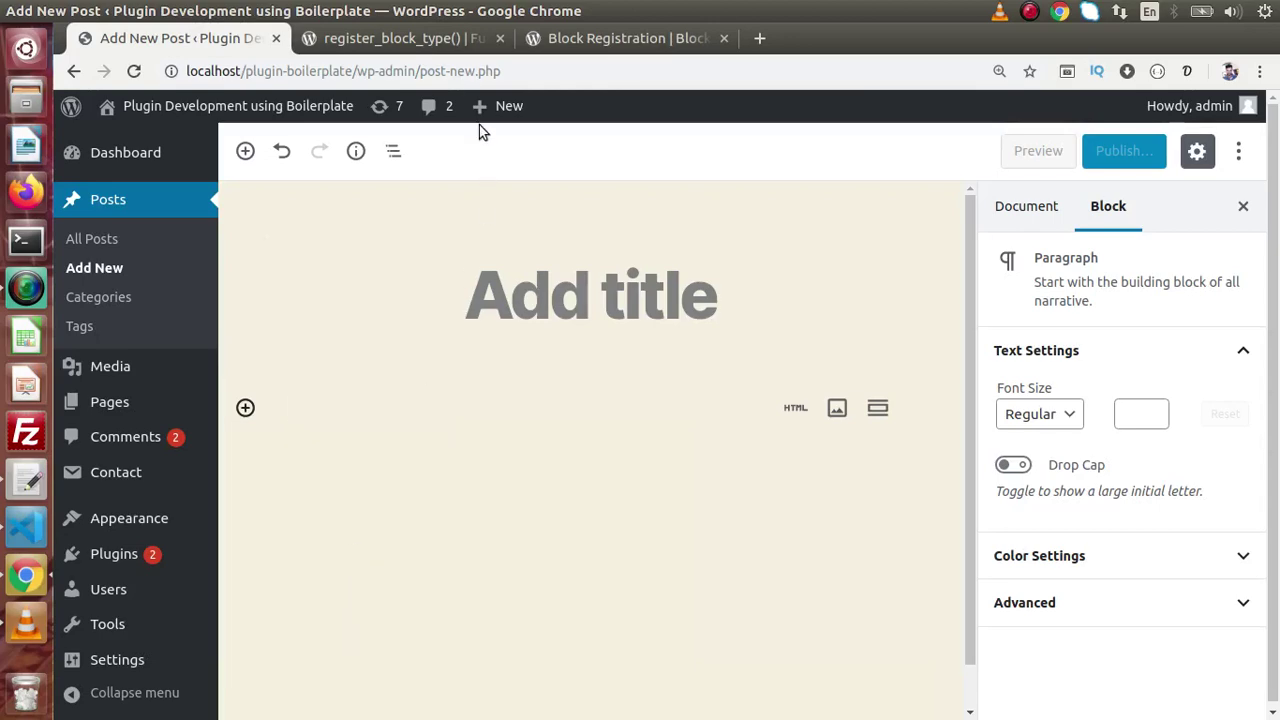
Examine the register_block_type() signature and its $name parameter in the WordPress code reference, and return to the new post.
click(467, 49)
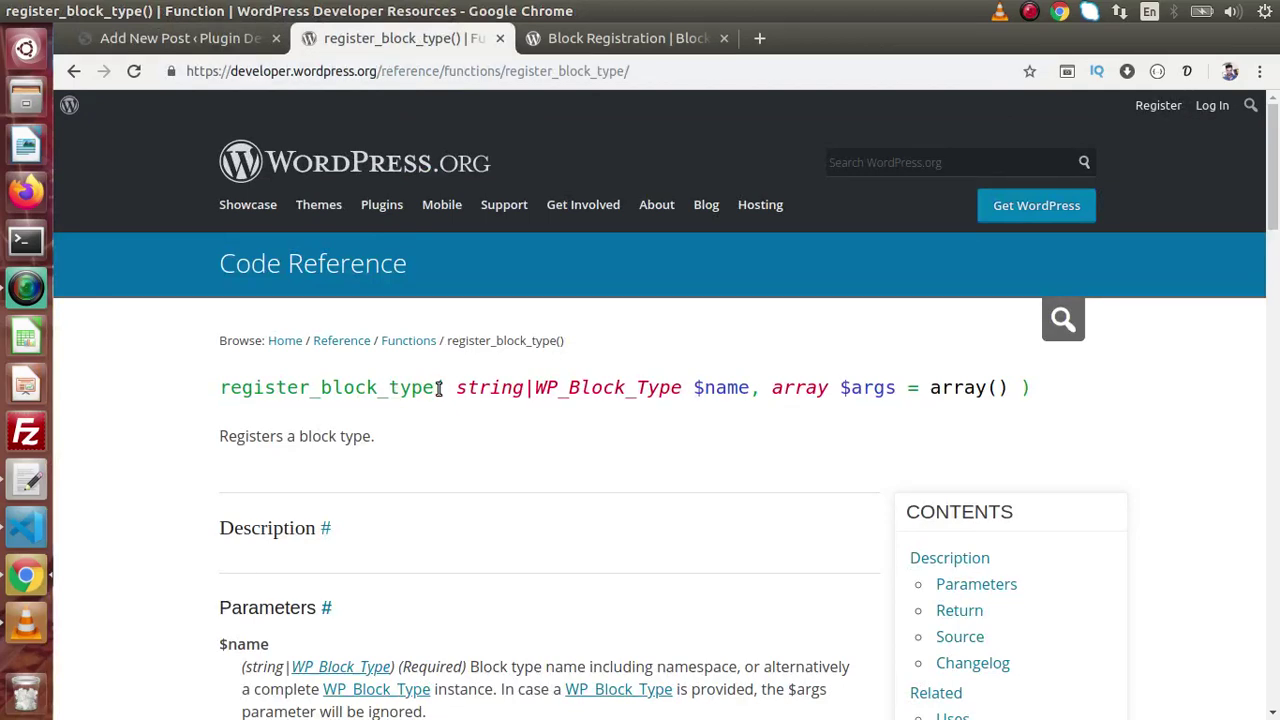
drag(449, 388, 748, 393)
click(724, 467)
click(180, 38)
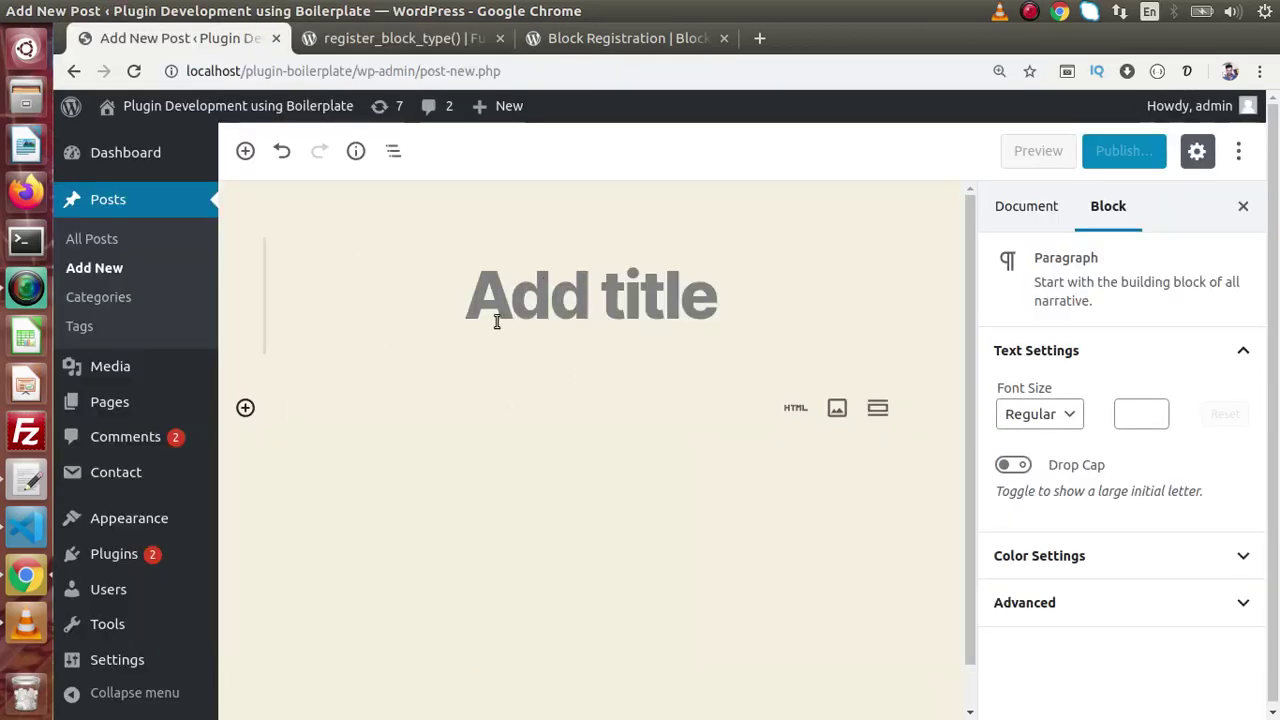
Add an Image block to the post and fill it with the lion photo from the media library.
click(245, 150)
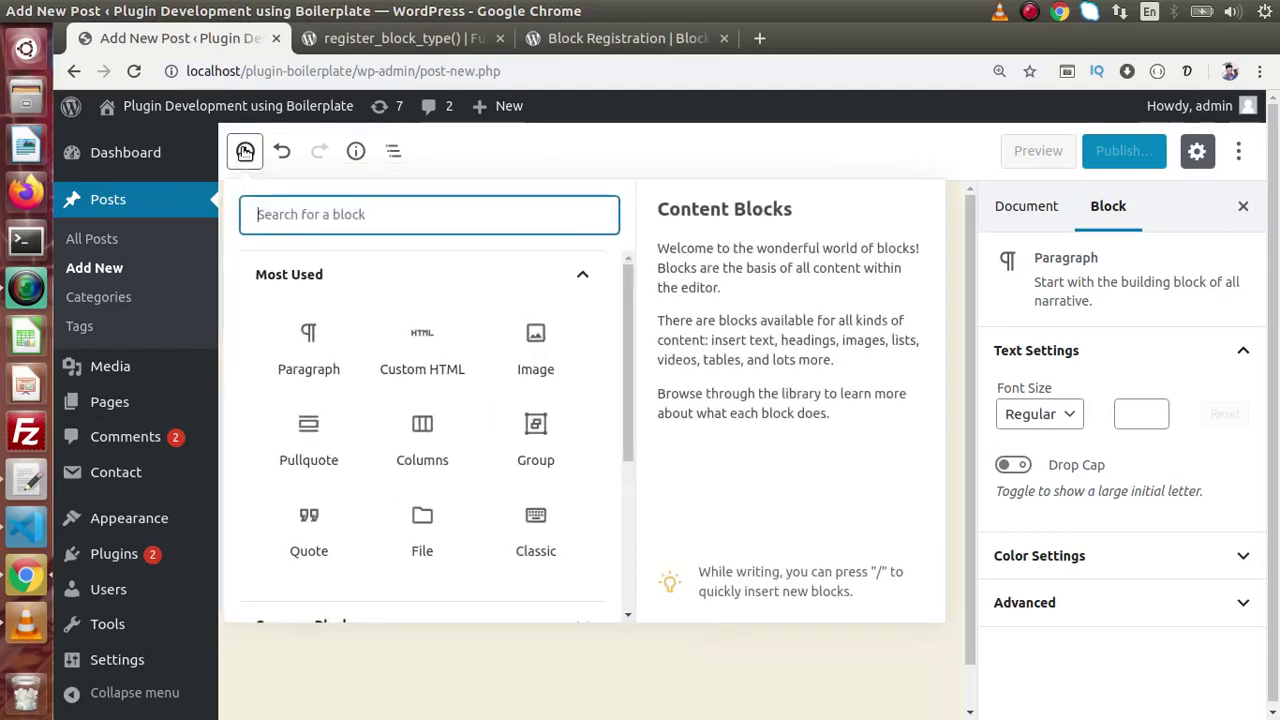
click(302, 343)
click(258, 150)
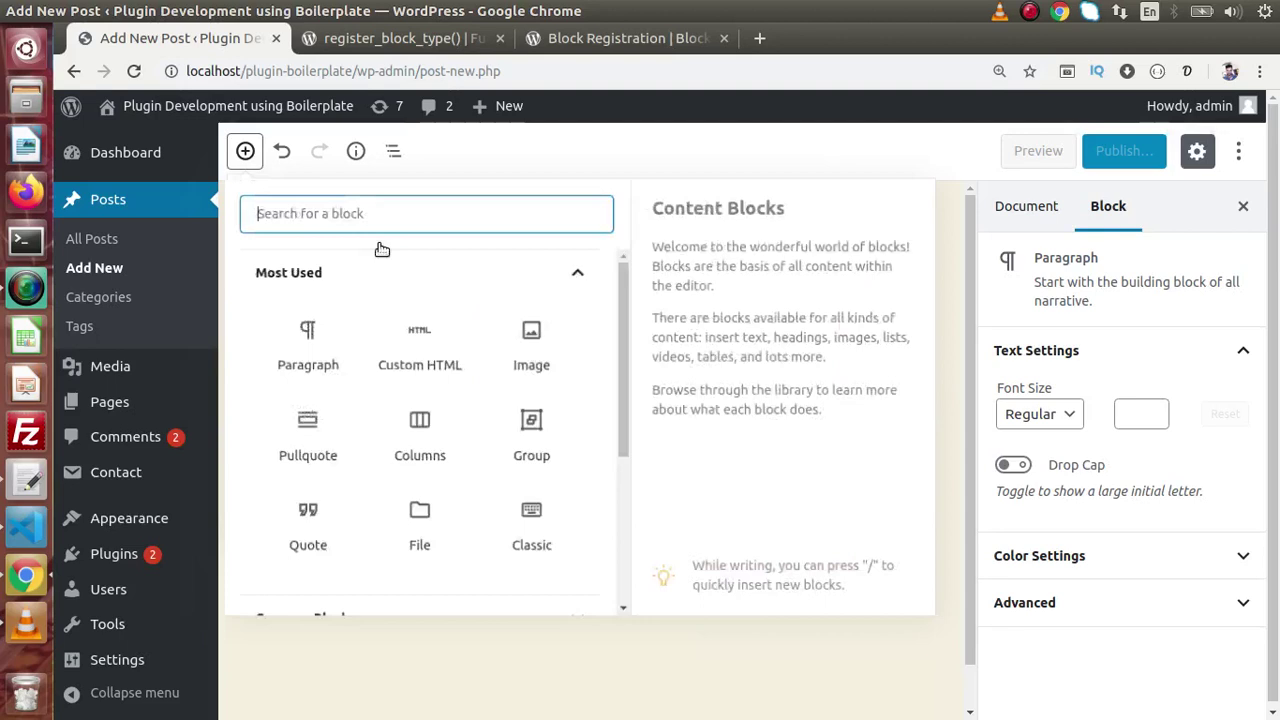
click(530, 344)
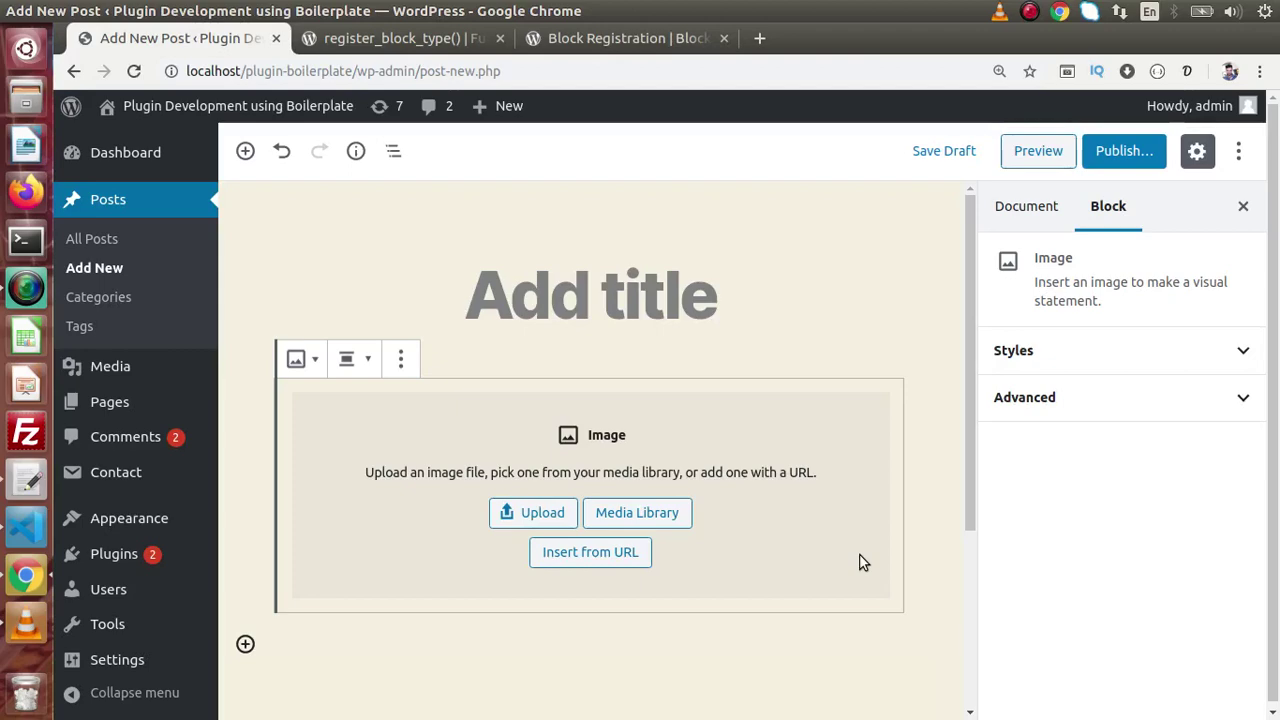
click(636, 513)
click(216, 362)
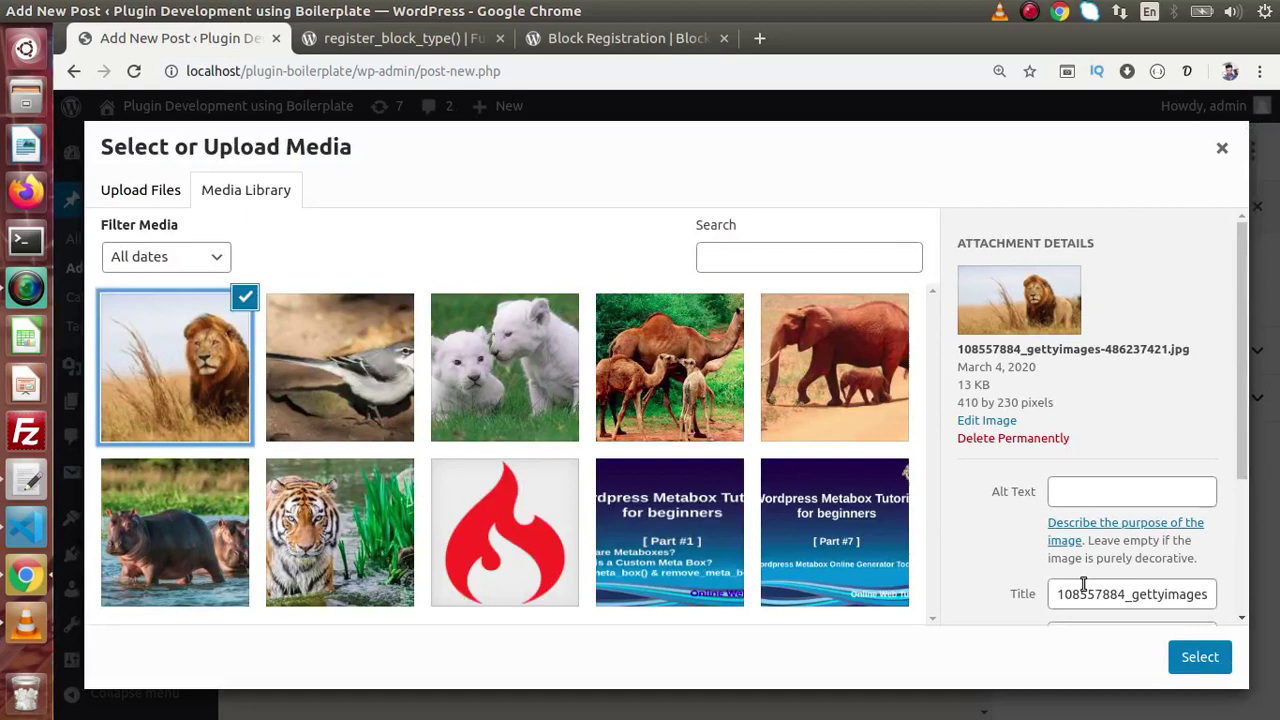
click(1192, 655)
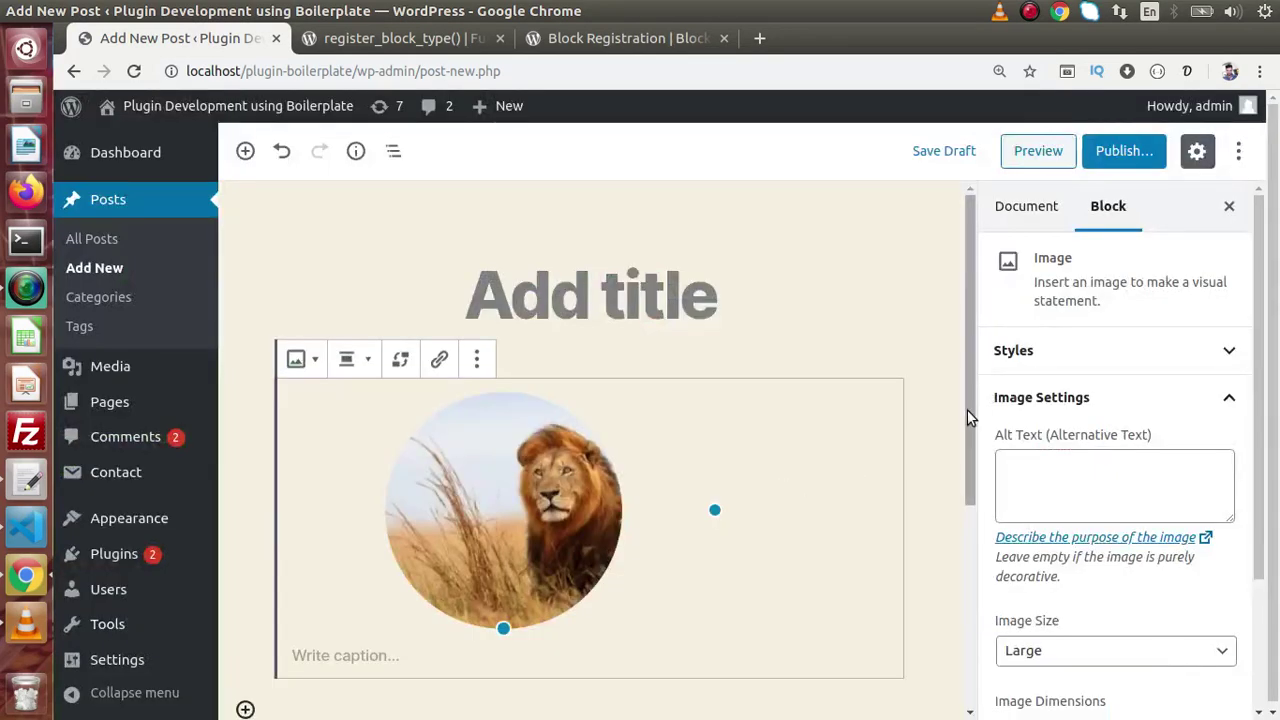
drag(969, 414, 971, 507)
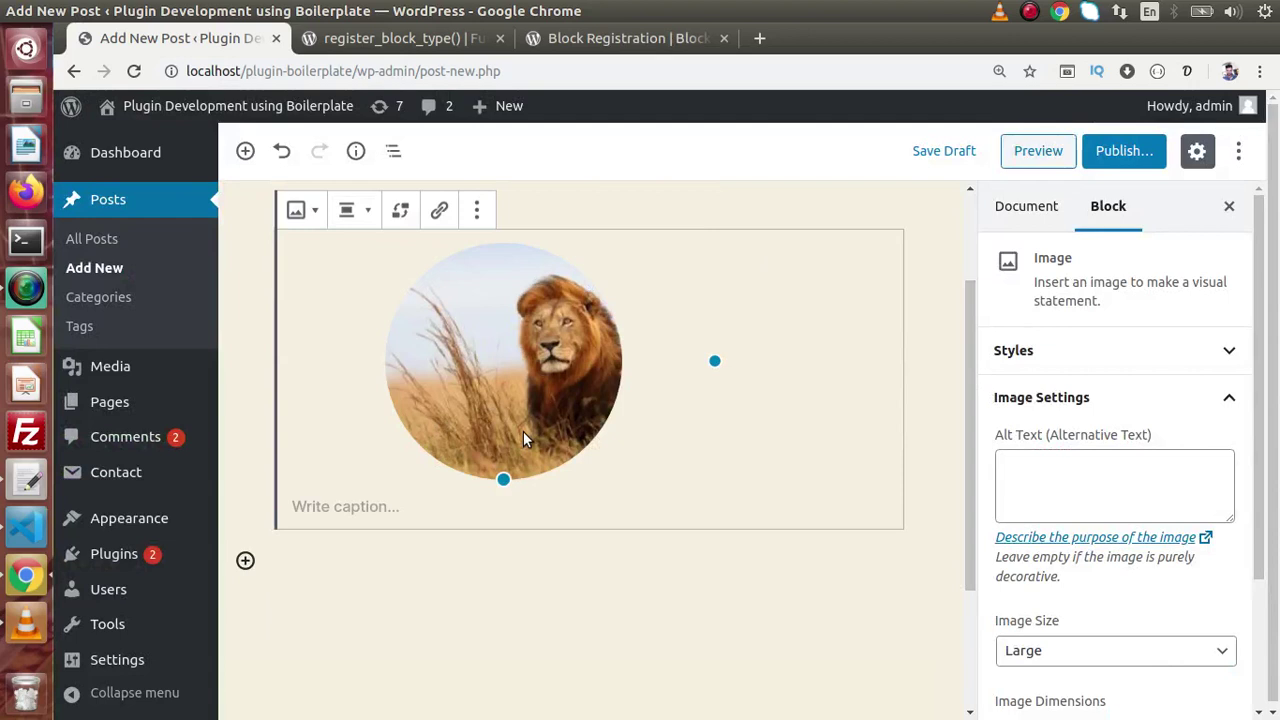
Title the post "Sample" and publish it.
click(1120, 153)
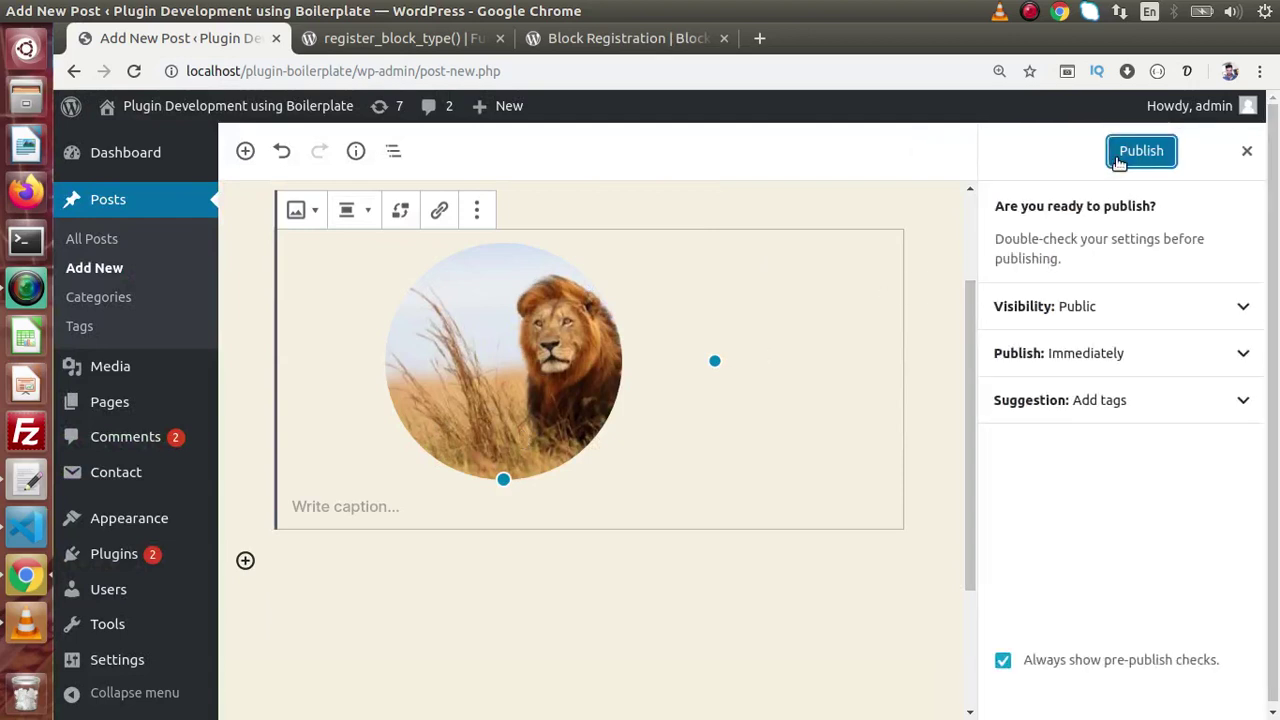
scroll(967, 312, up, 3)
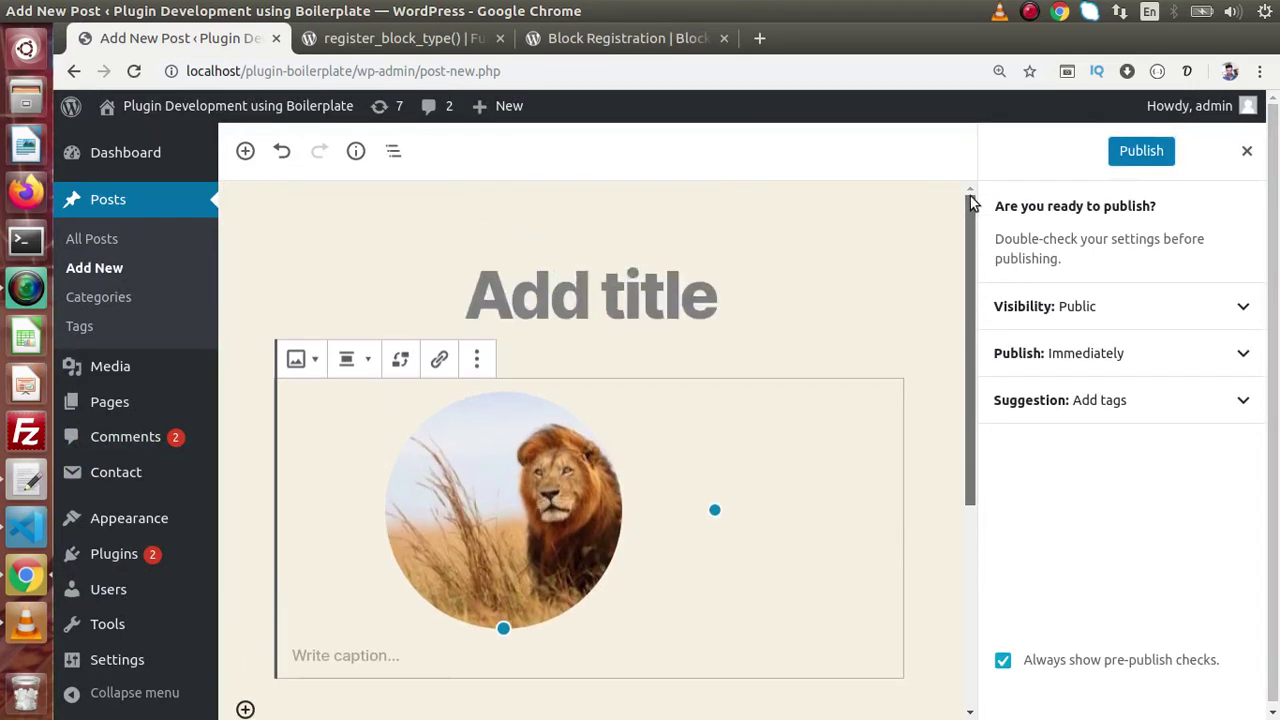
click(664, 293)
text(Sample)
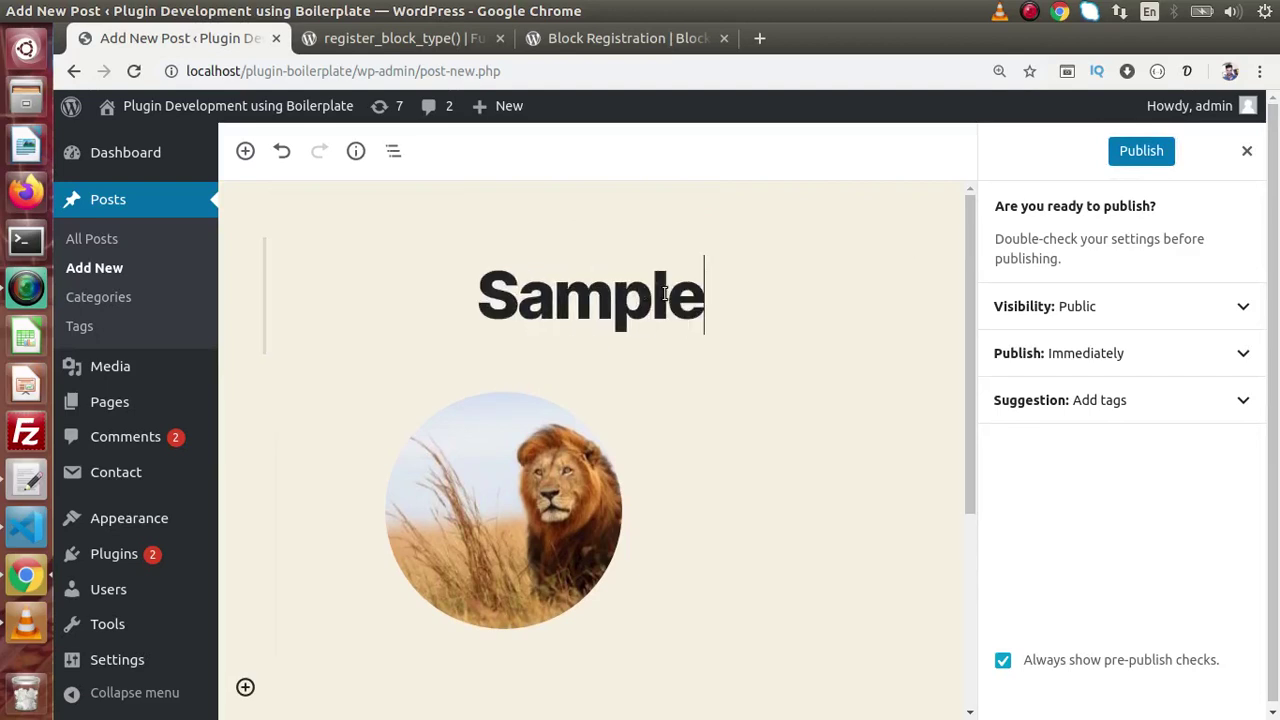
click(1132, 160)
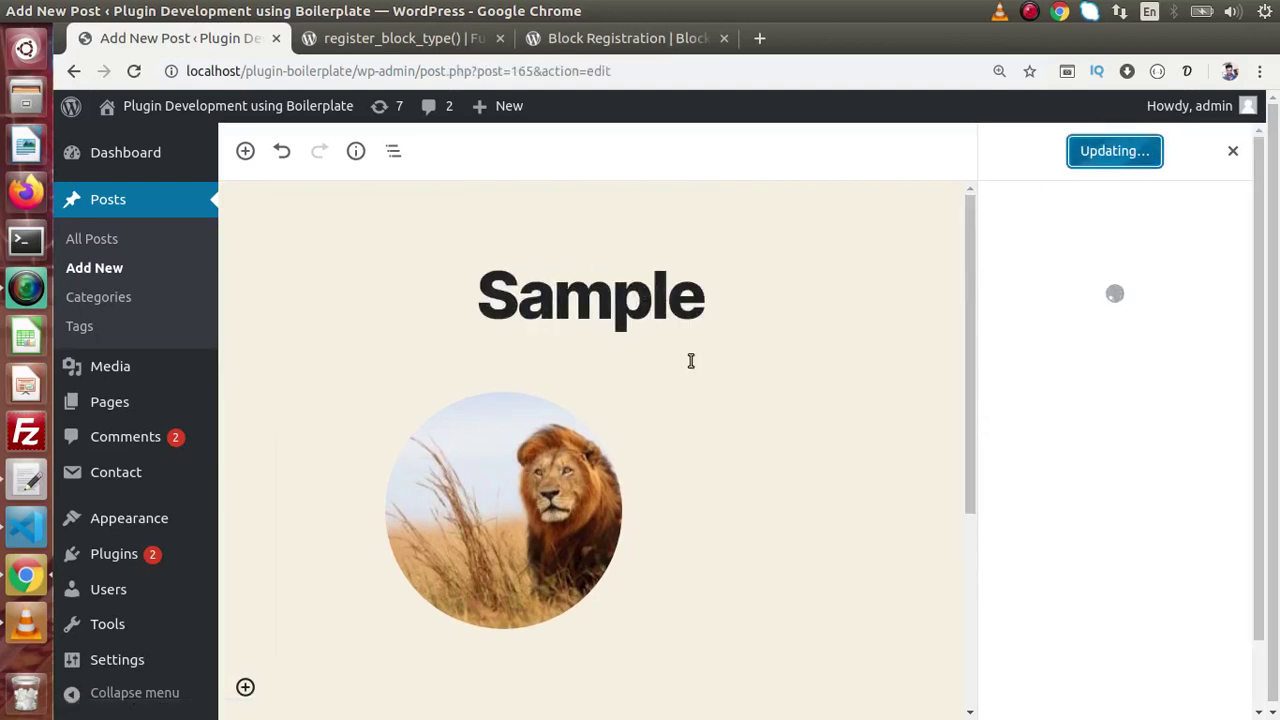
Open the published post in a separate browser tab and compare its lion image with the editor version.
right_click(416, 675)
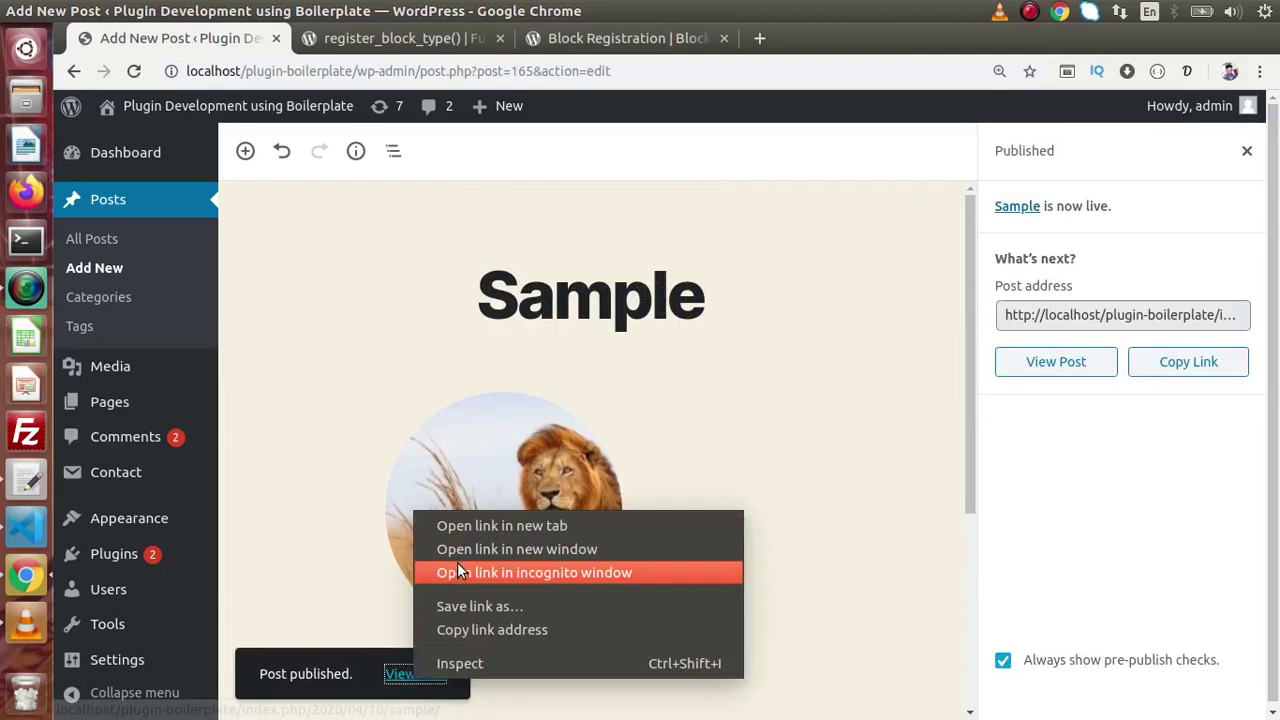
click(477, 527)
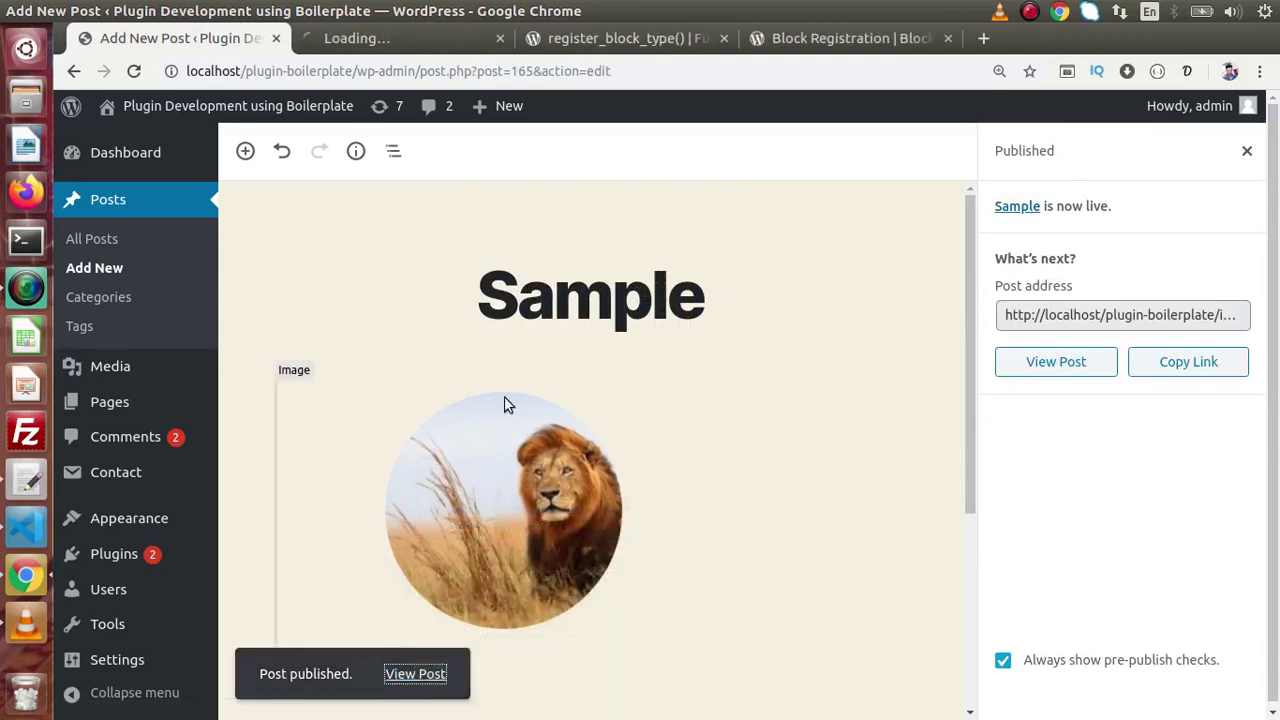
click(432, 36)
drag(1276, 186, 1277, 257)
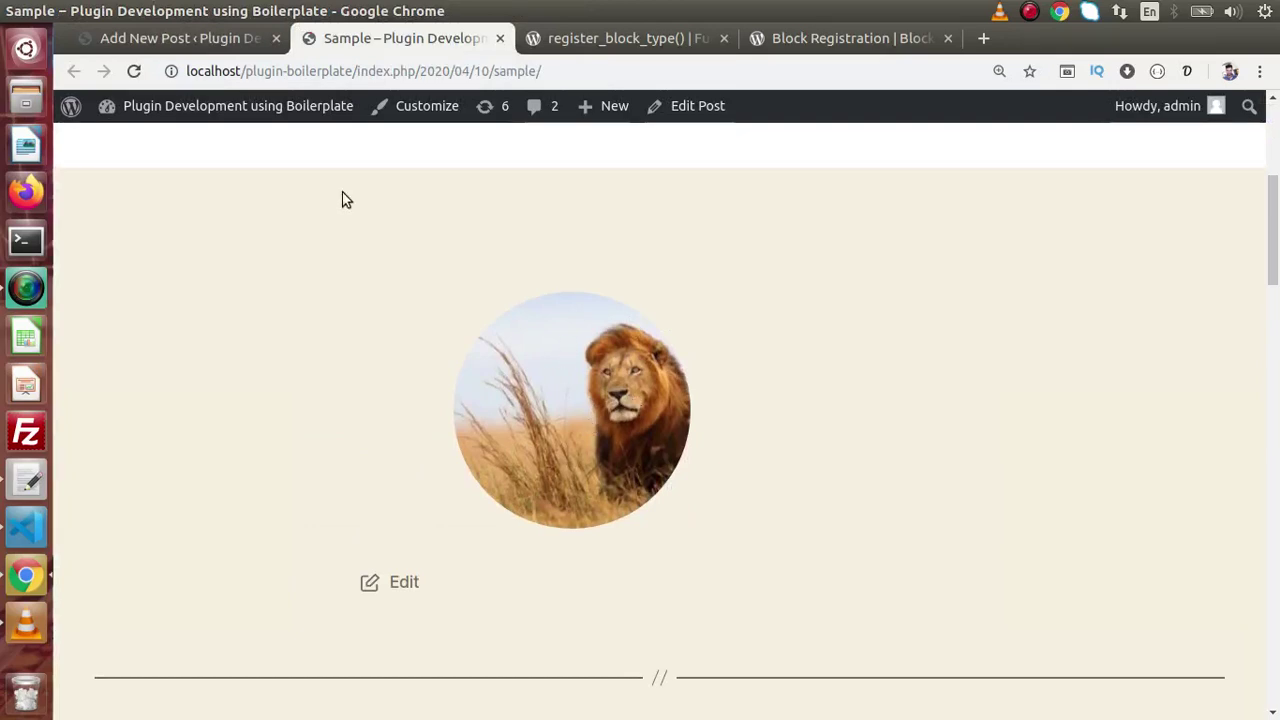
click(237, 42)
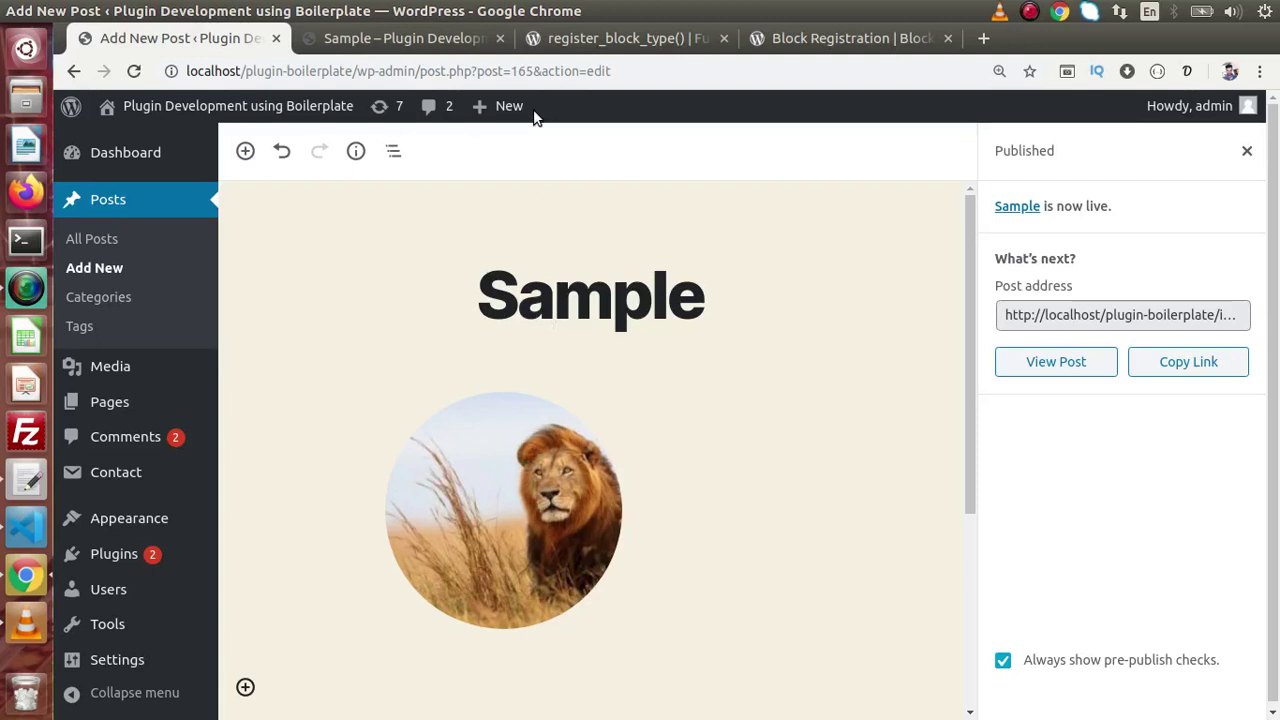
click(493, 38)
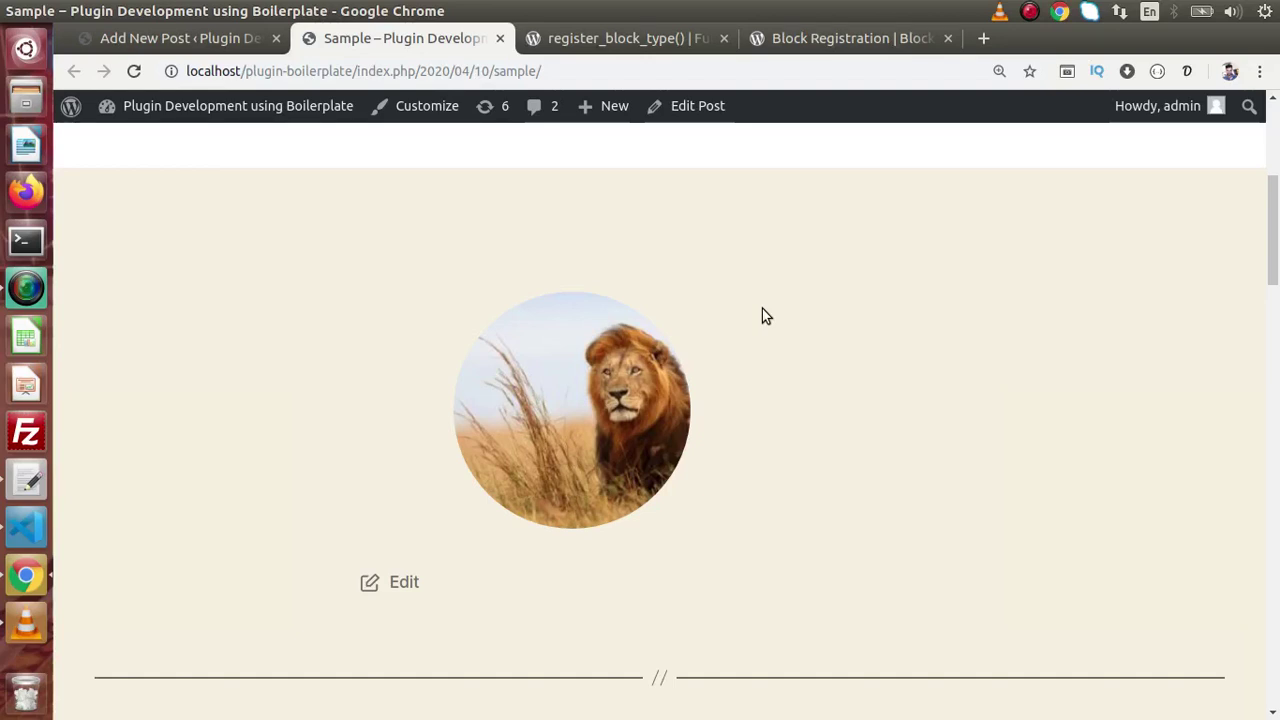
click(241, 43)
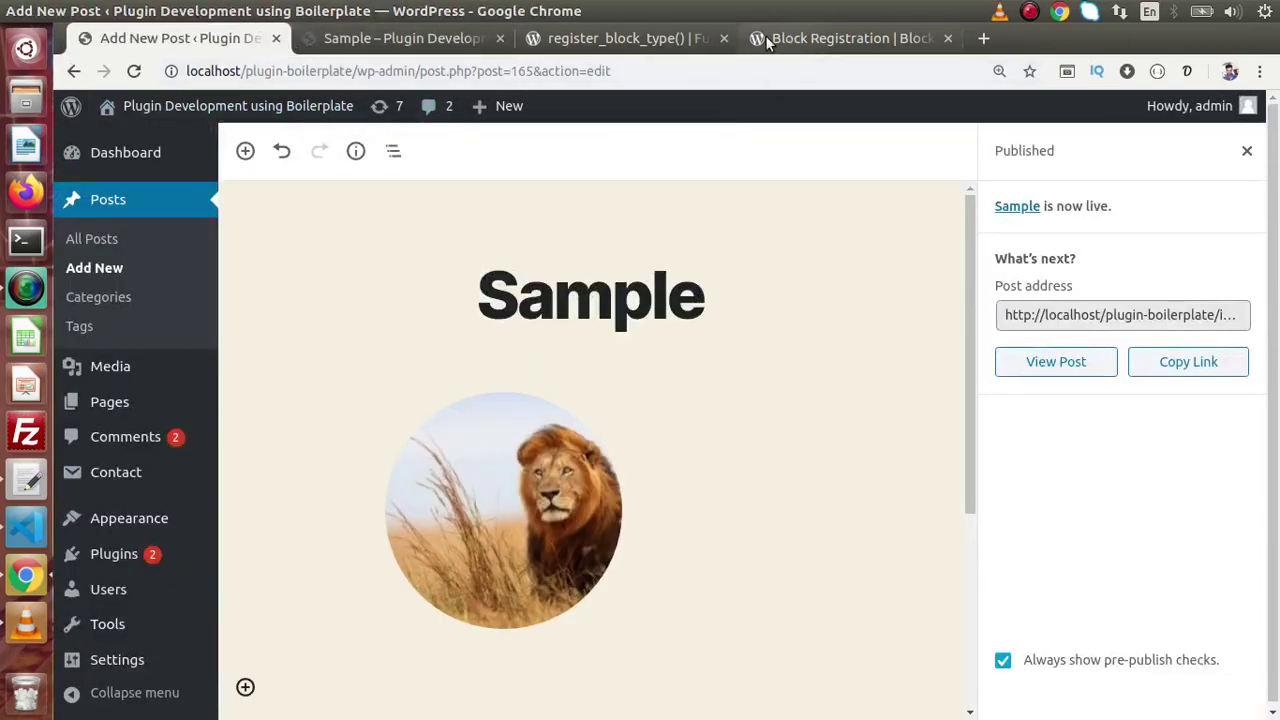
Review the register_block_type() reference, and read the registerBlockType and Block Name sections of the Block Registration handbook page.
click(690, 38)
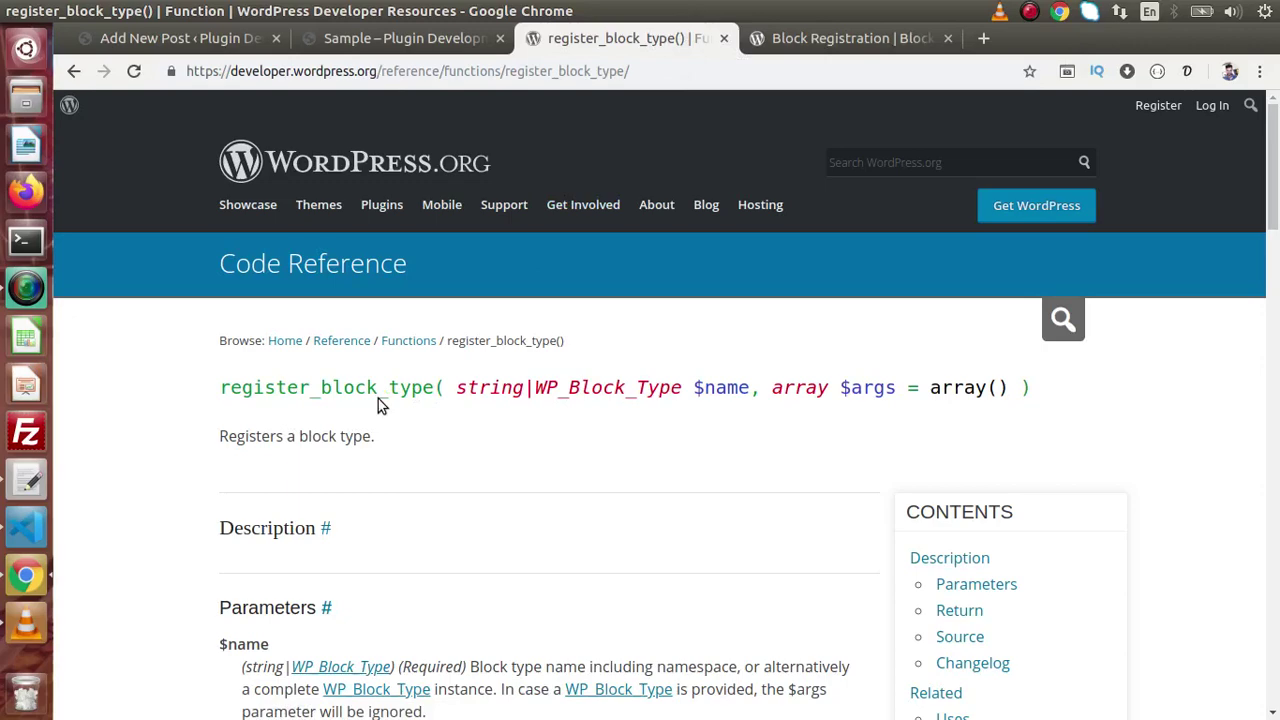
click(245, 38)
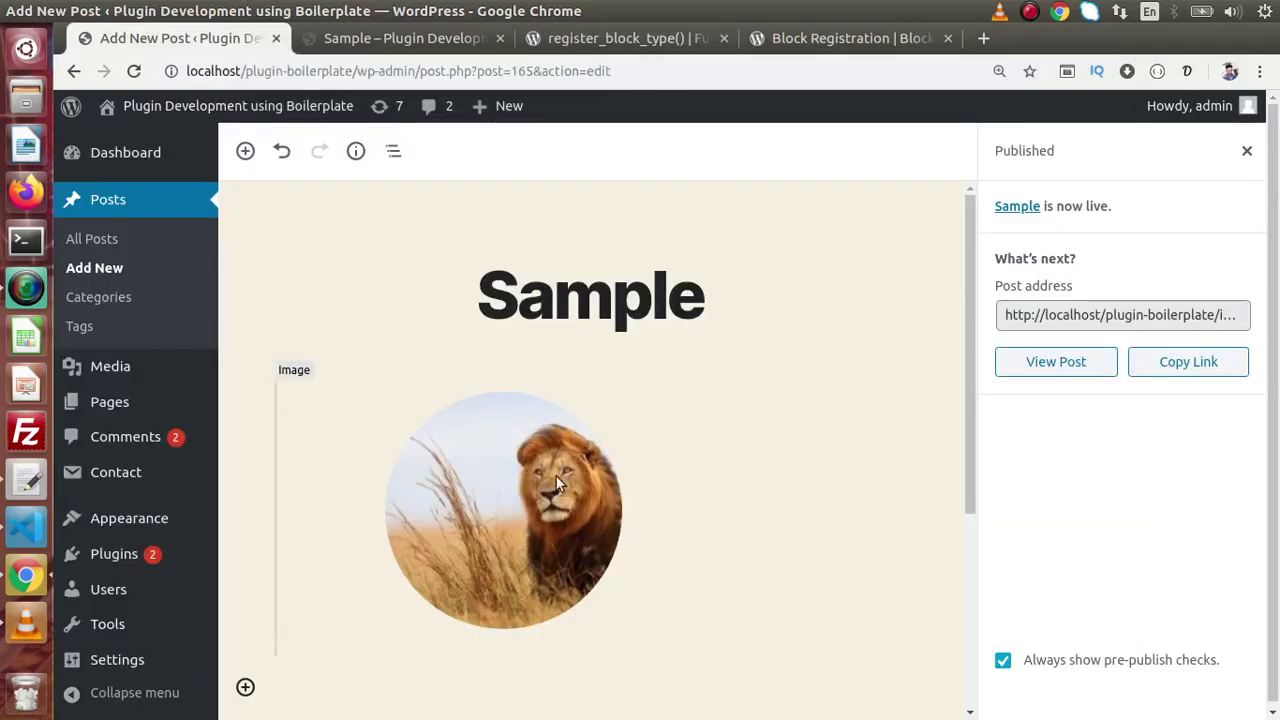
click(455, 40)
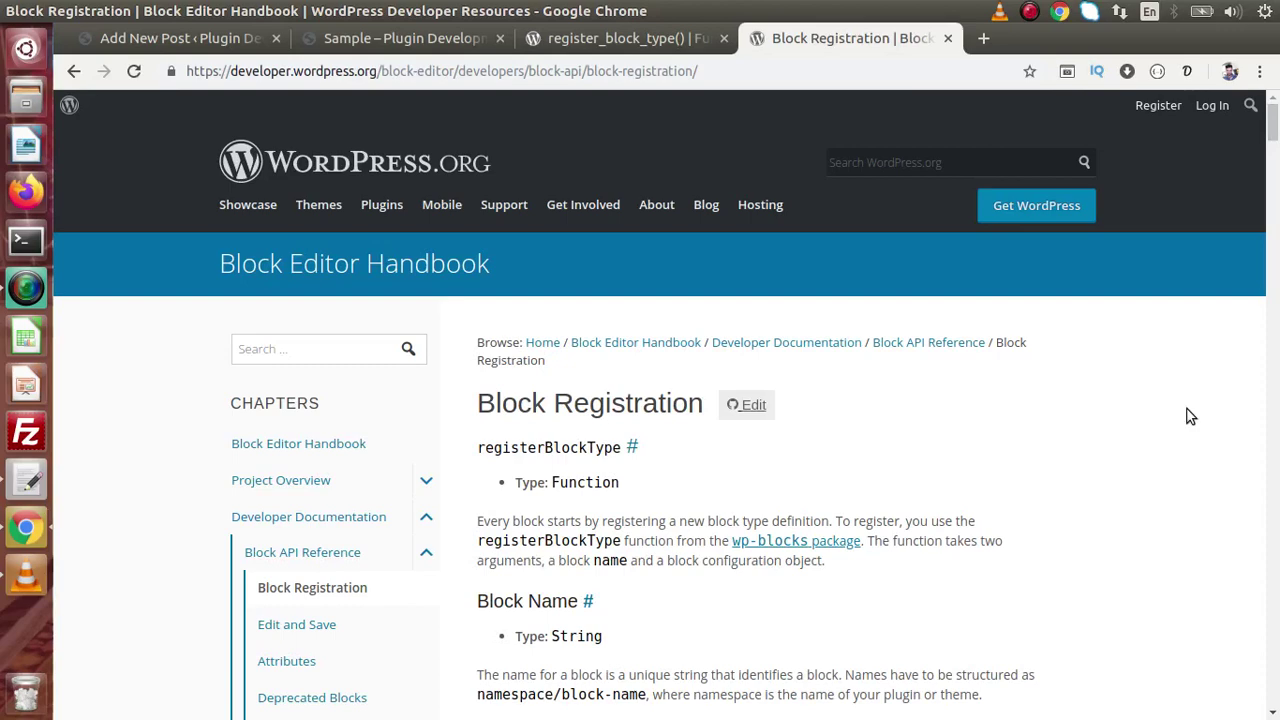
scroll(1190, 416, down, 4)
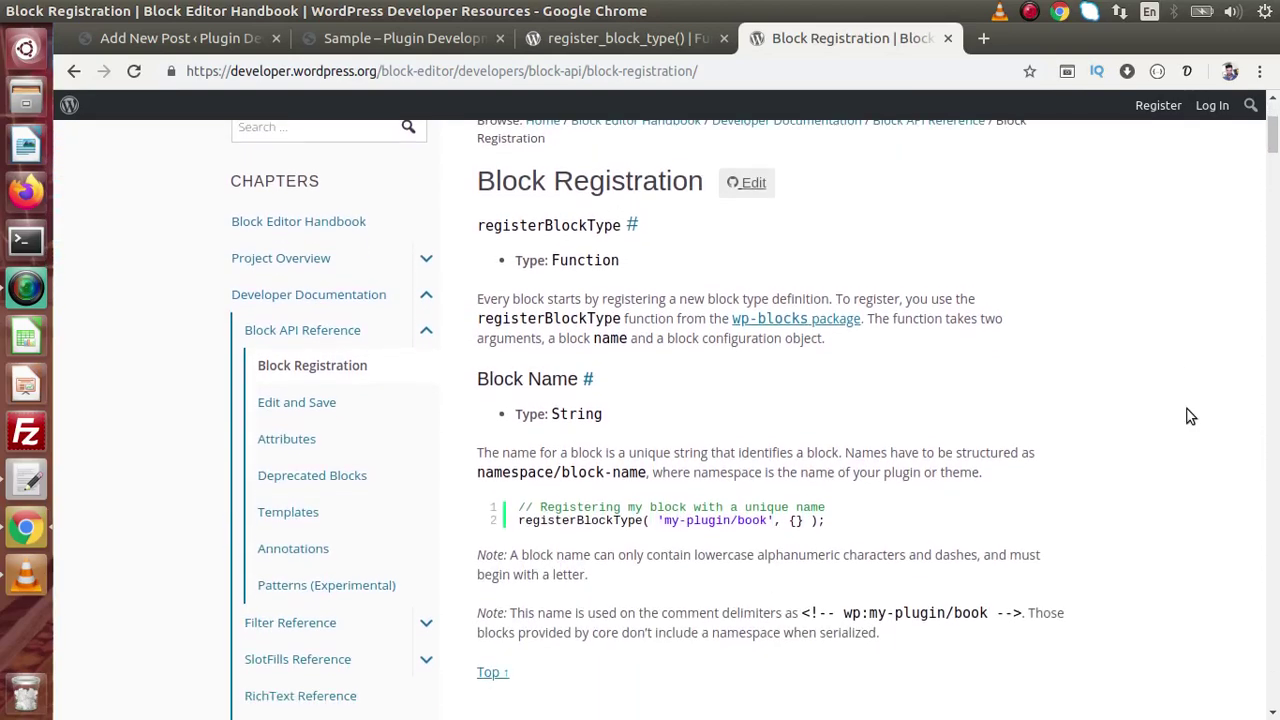
scroll(1190, 416, down, 1)
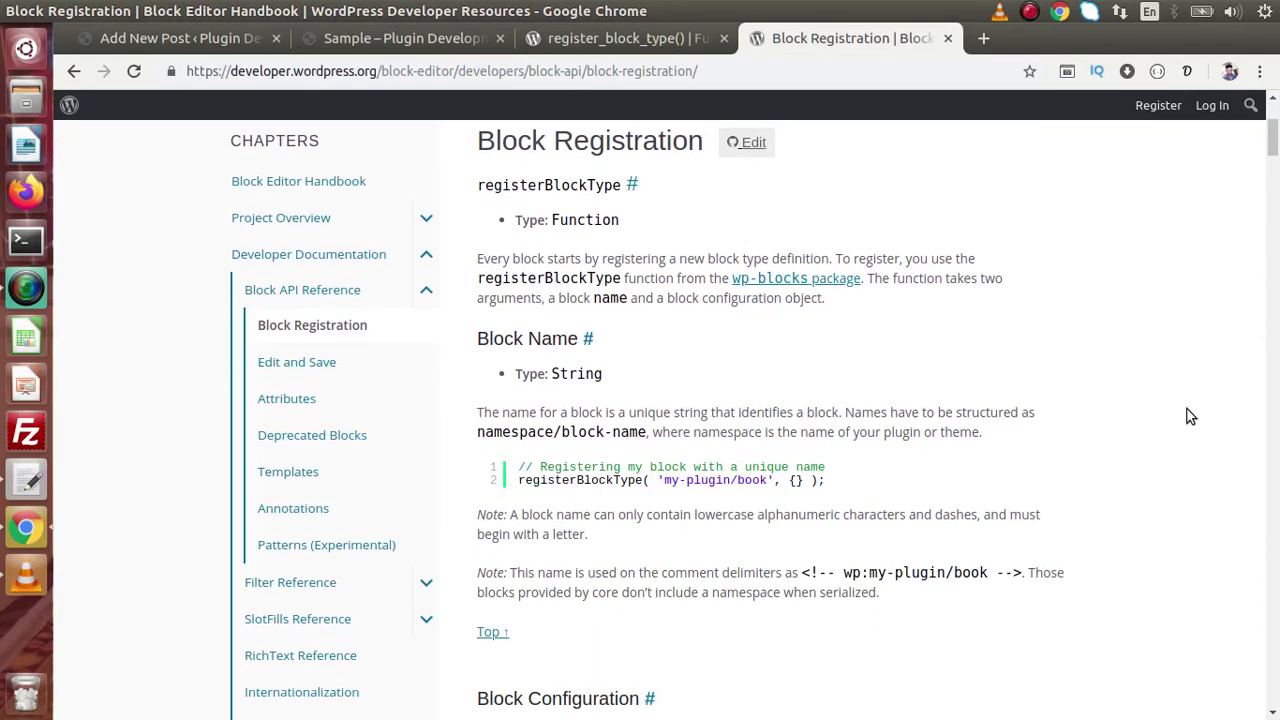
mouse_move(1275, 140)
mouse_down()
mouse_move(1275, 275)
mouse_move(1275, 140)
mouse_up()
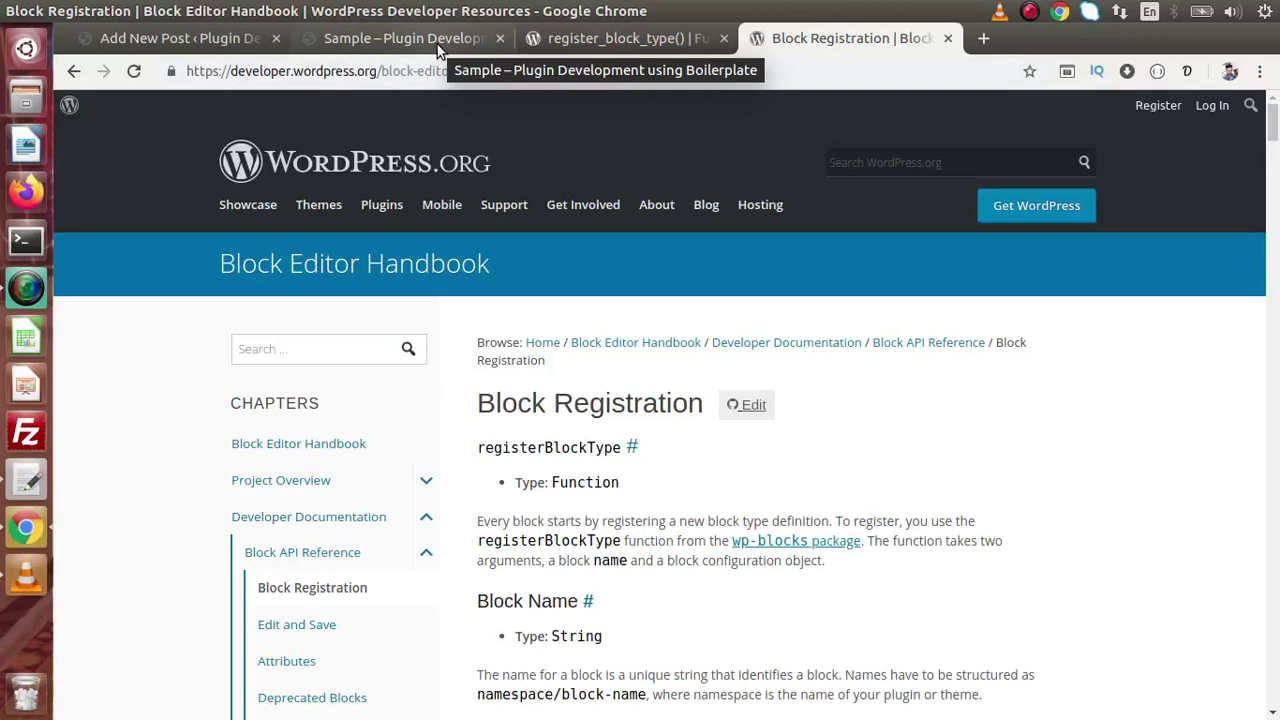
Return to the Sample post in the editor, dismiss the post-publish details, and select the lion image block.
click(250, 39)
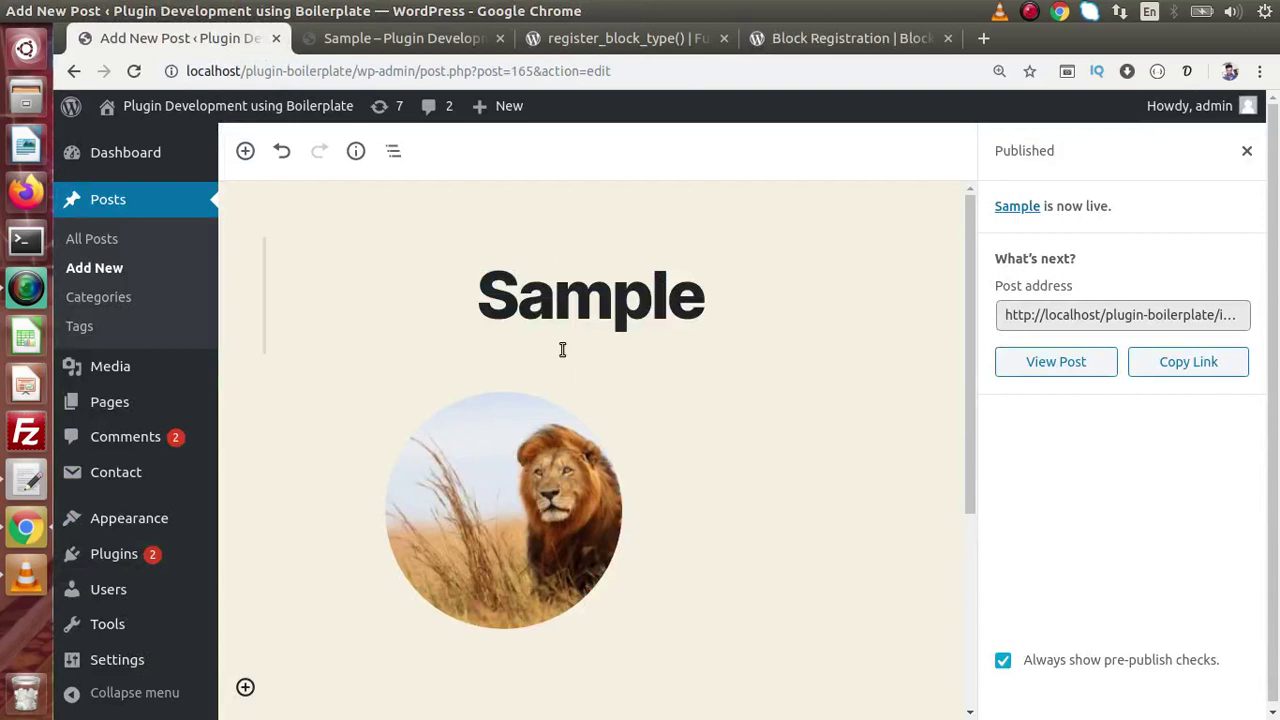
click(1245, 152)
click(545, 495)
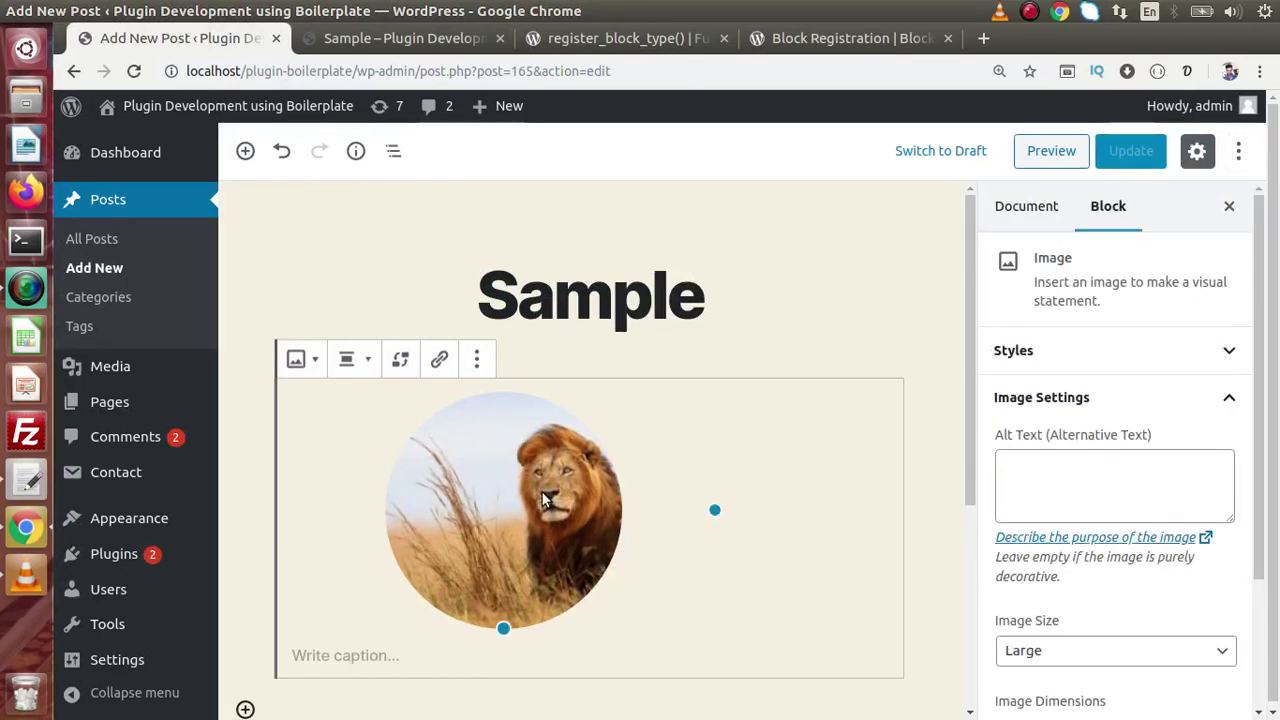
Examine the lion image block's style choices and alignment options without changing them.
drag(968, 314, 972, 372)
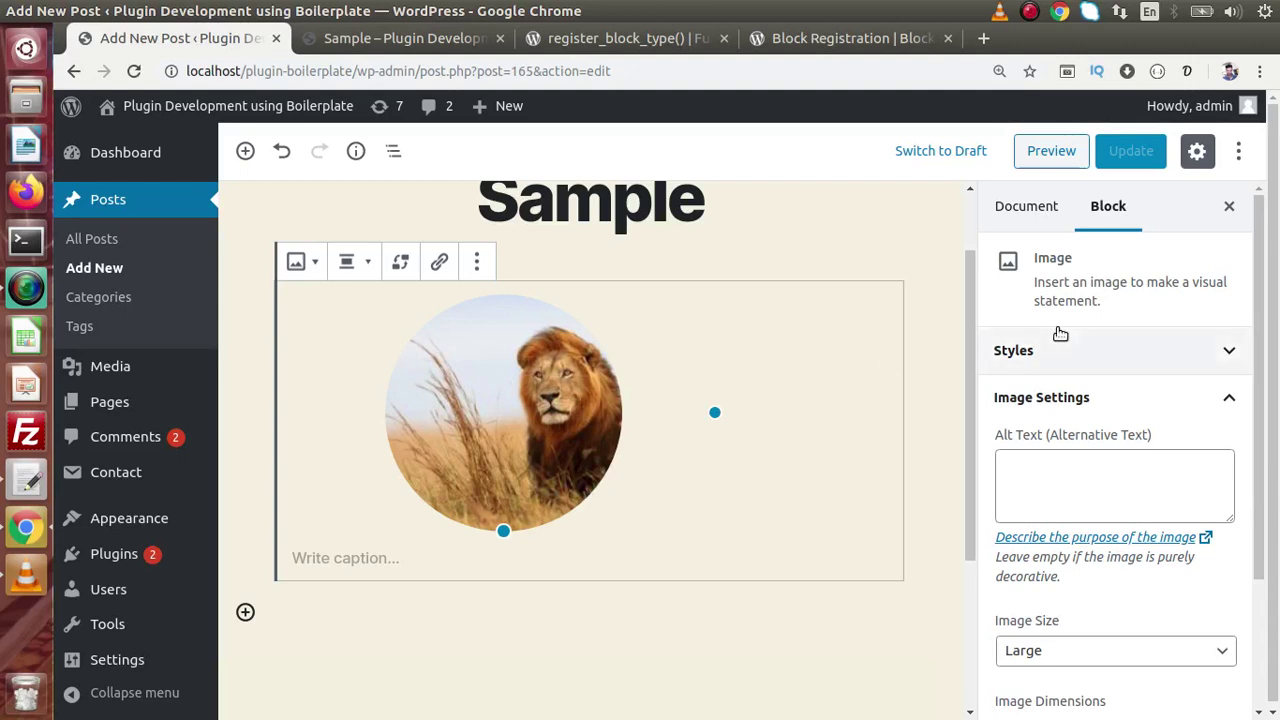
click(1104, 351)
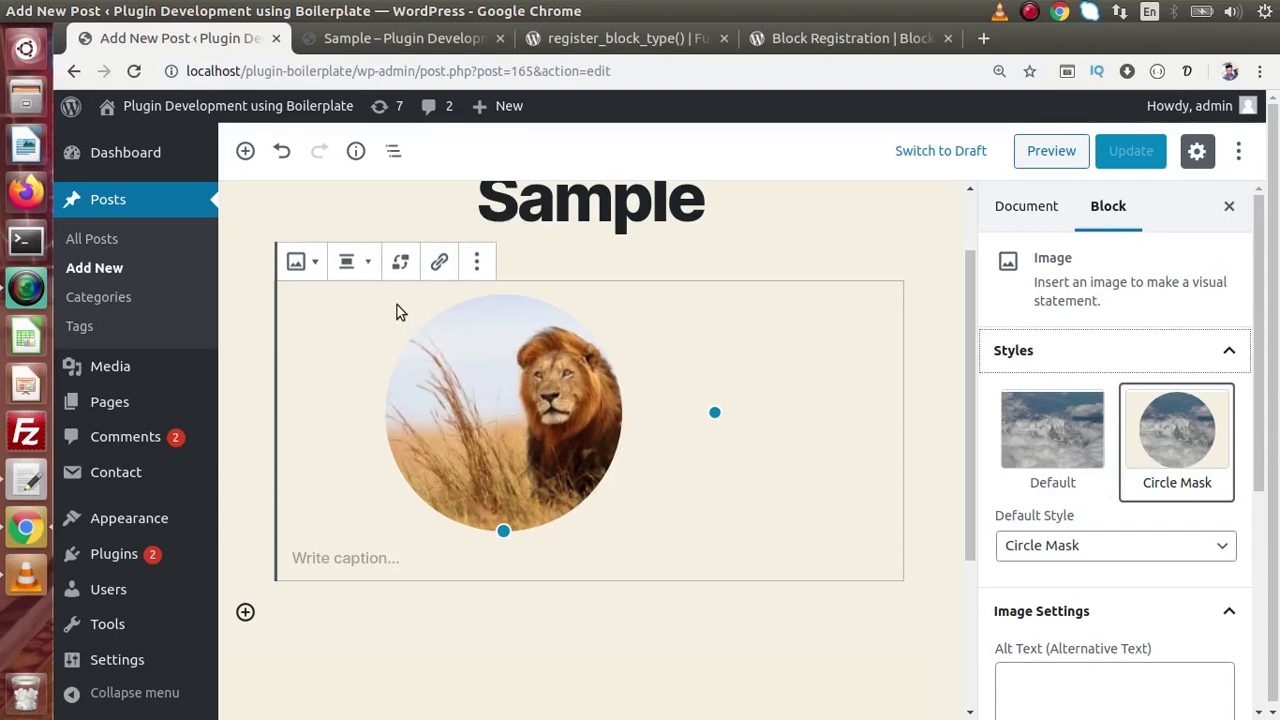
click(369, 264)
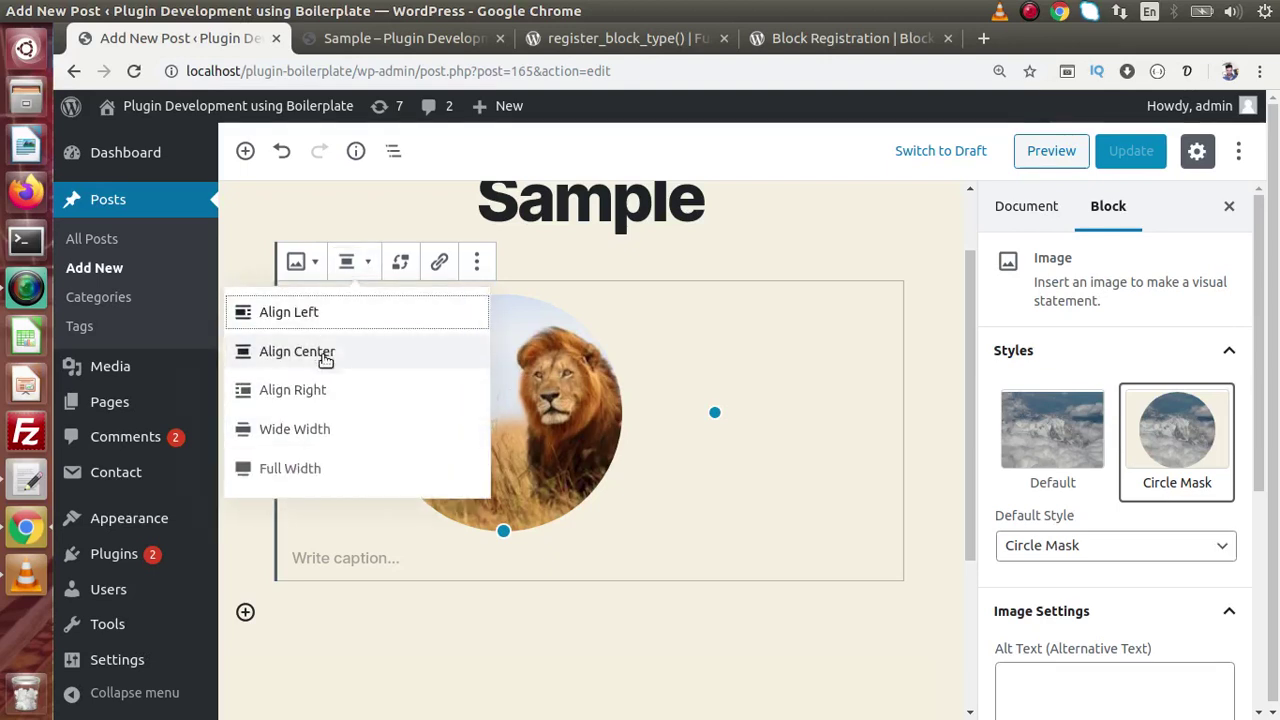
click(650, 408)
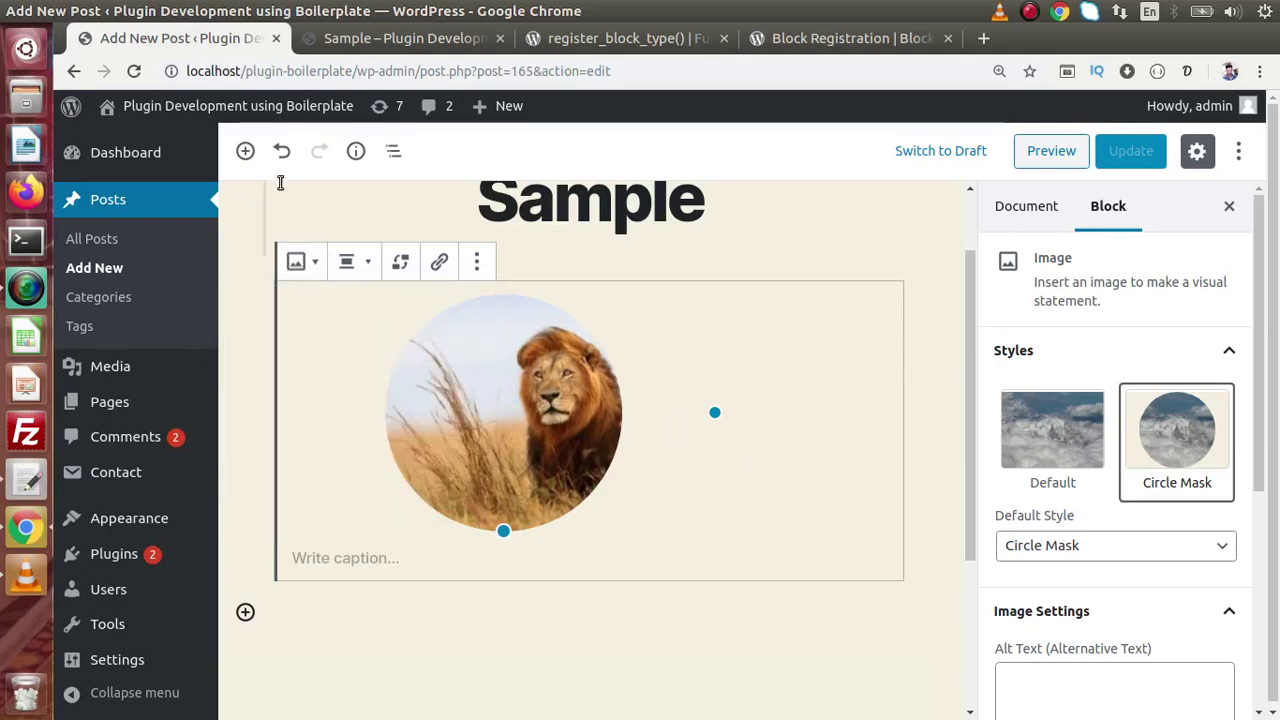
Insert a Columns block below the lion image and open its additional block options.
click(247, 151)
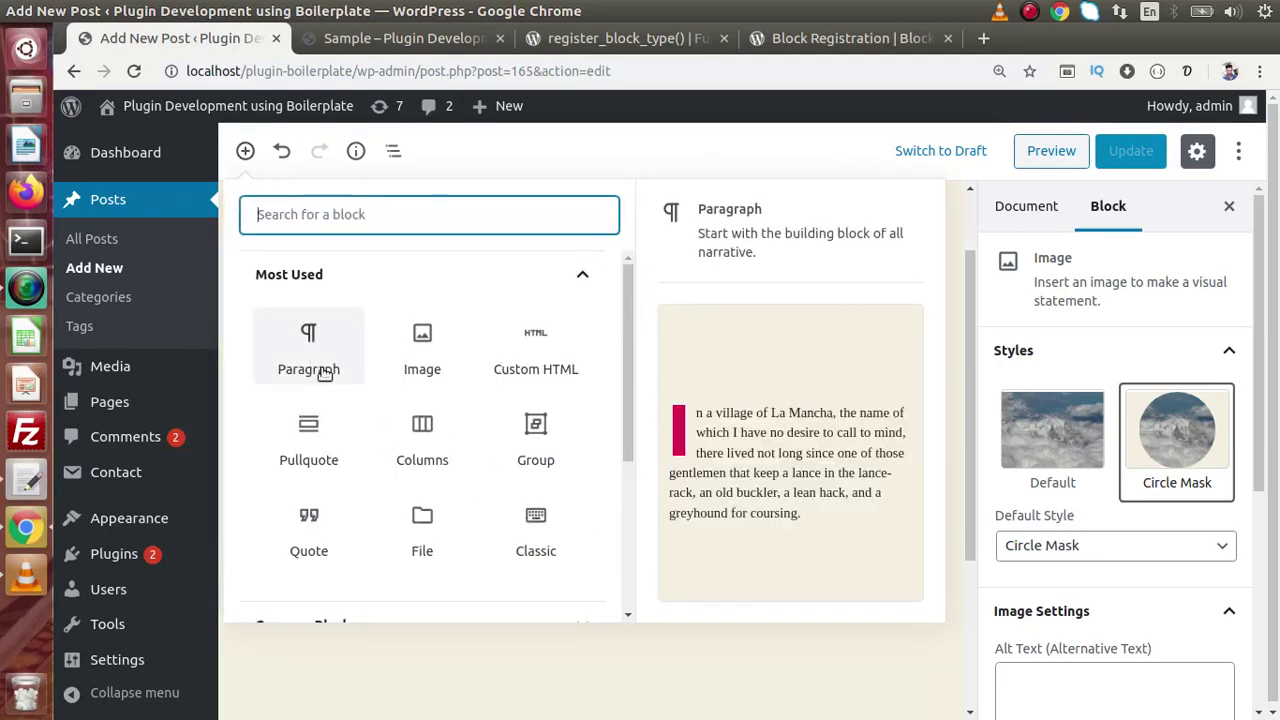
click(420, 440)
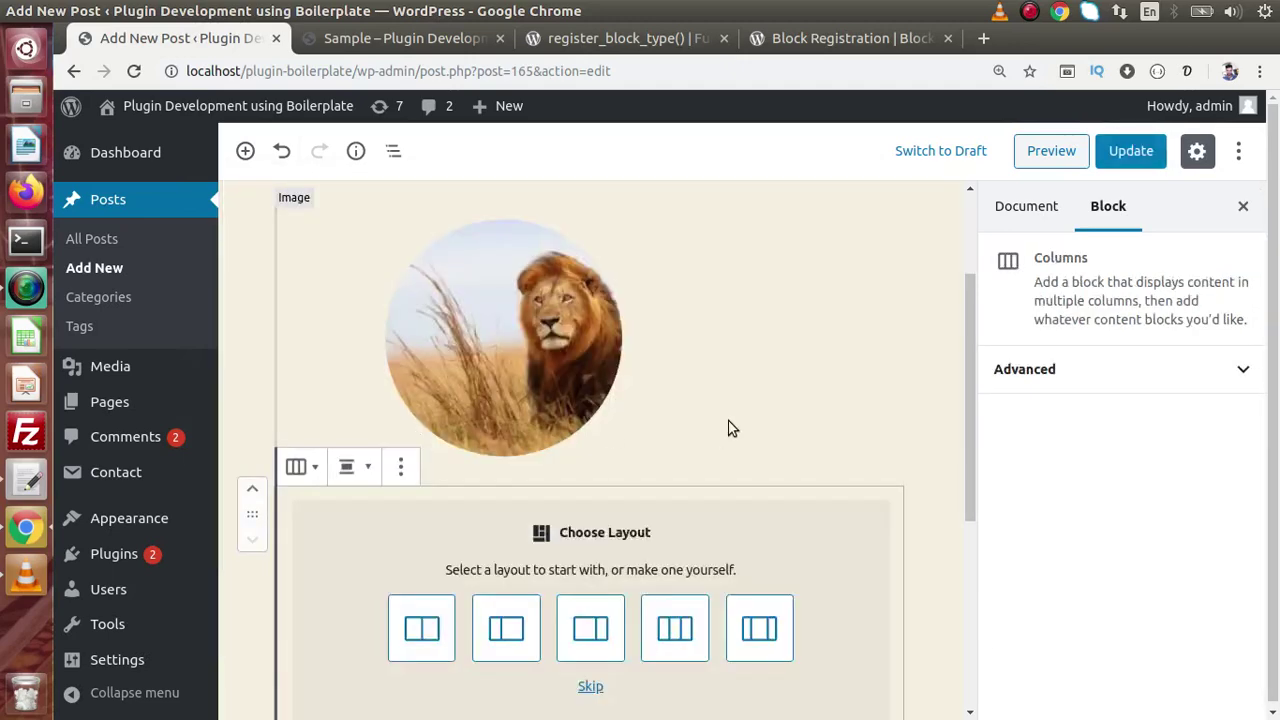
drag(964, 396, 967, 340)
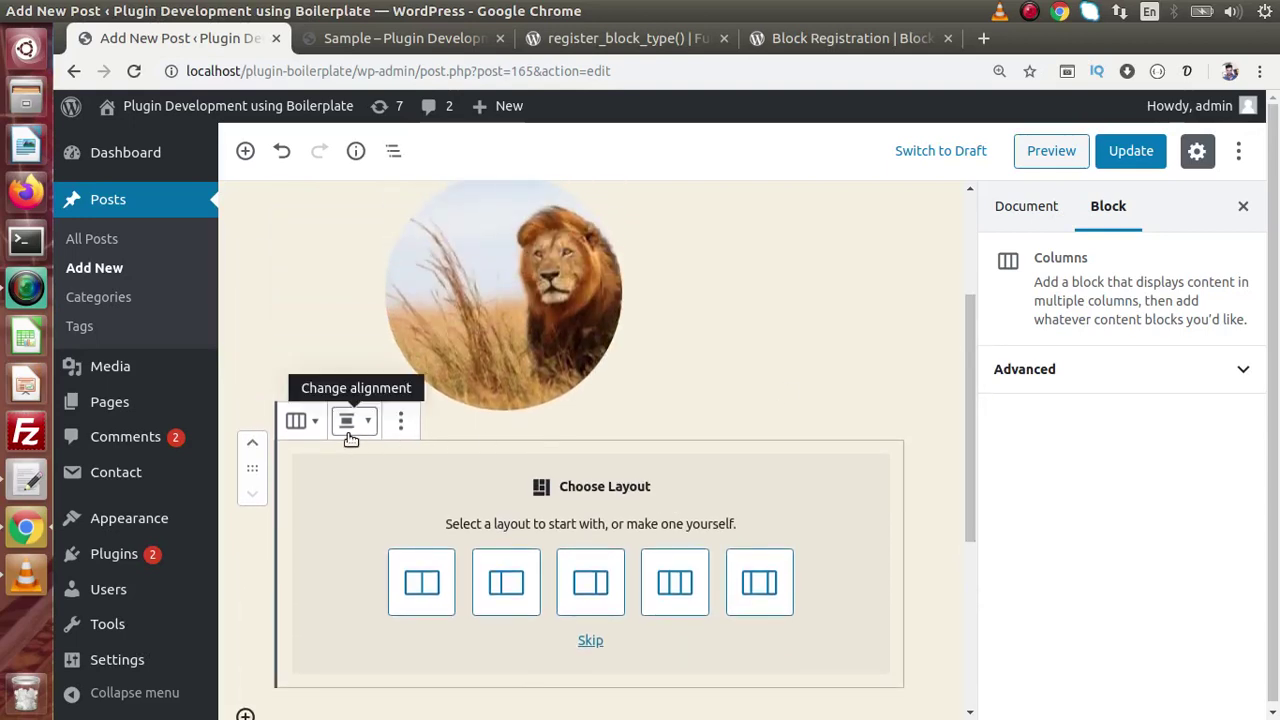
click(400, 421)
Select the lion image block again and compare its editor view with the published Sample page.
drag(964, 340, 962, 275)
click(582, 424)
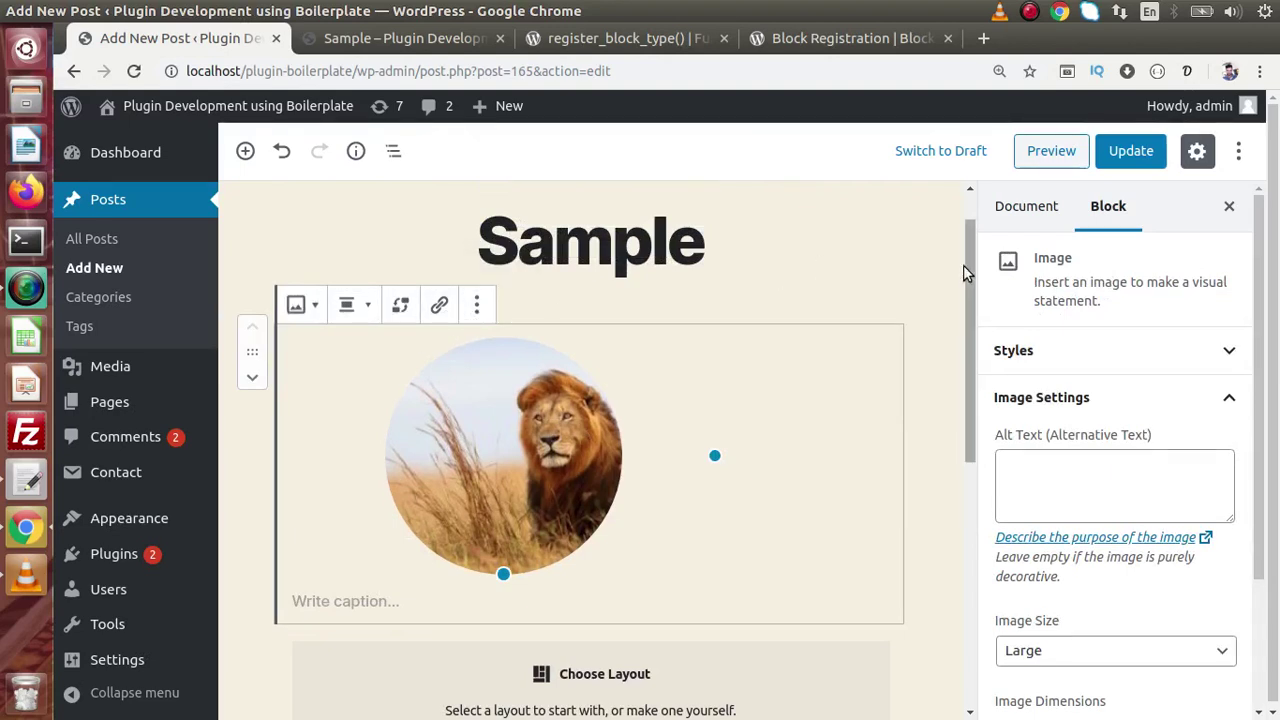
mouse_move(963, 265)
mouse_down()
mouse_move(957, 434)
mouse_move(980, 272)
mouse_up()
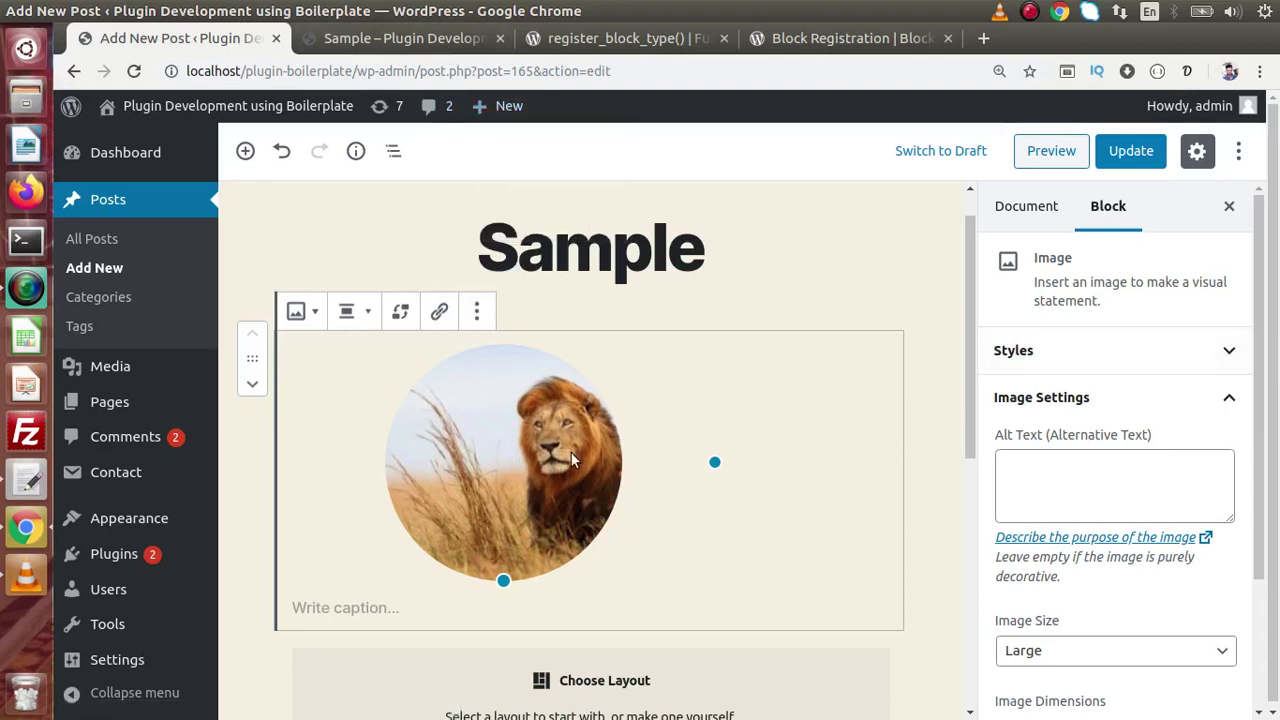
click(455, 46)
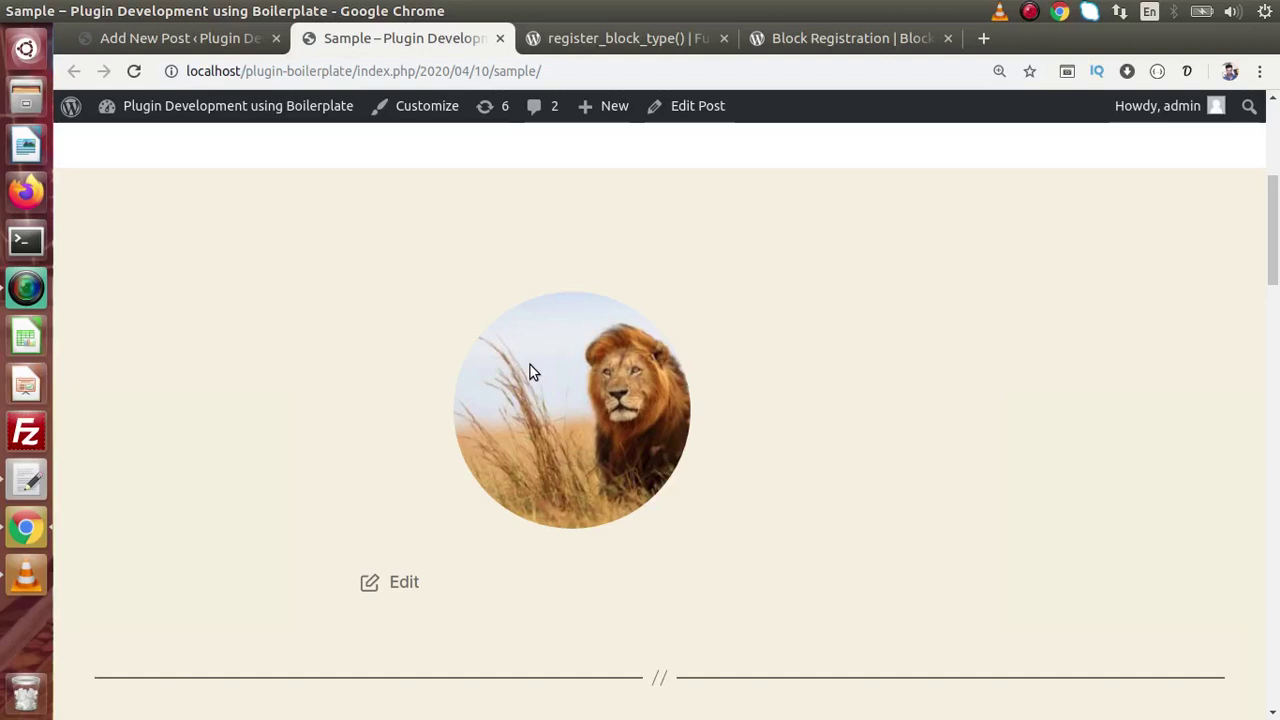
Highlight the register_block_type() signature in the code reference, revisit the Block Registration handbook page, and switch to the gutenberg-intro.txt notes in gedit.
click(652, 40)
triple_click(390, 386)
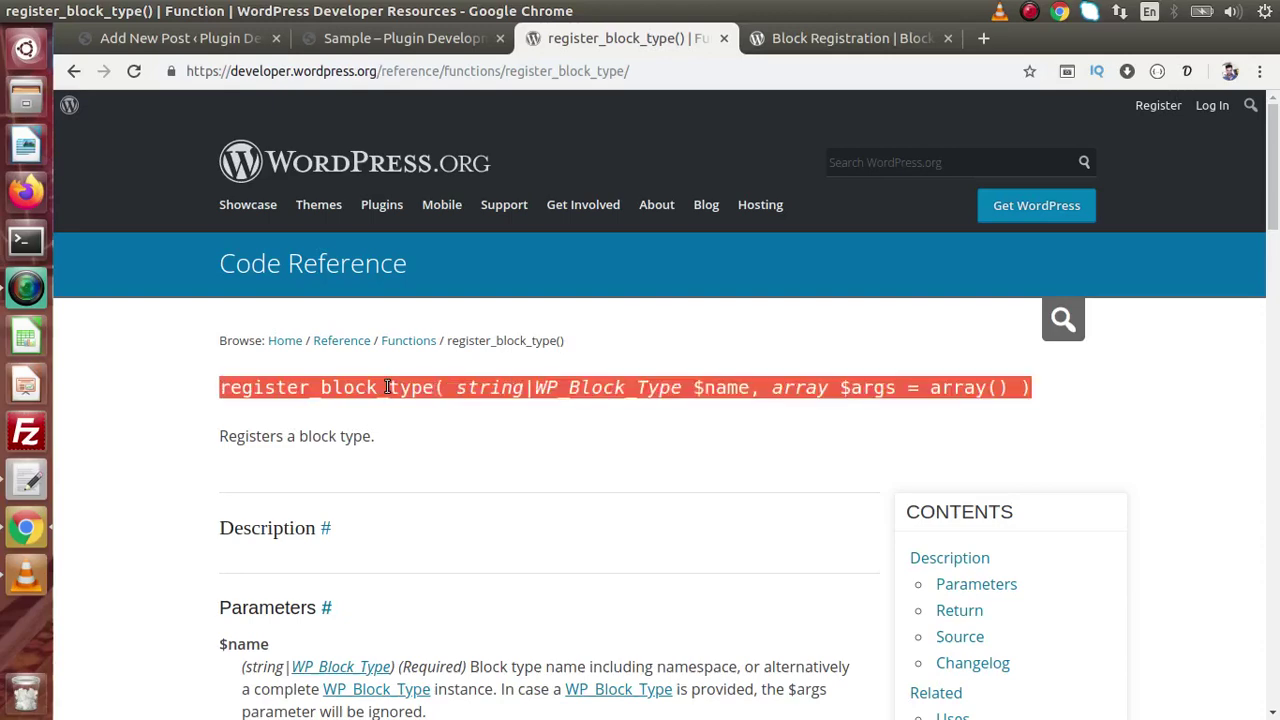
click(826, 40)
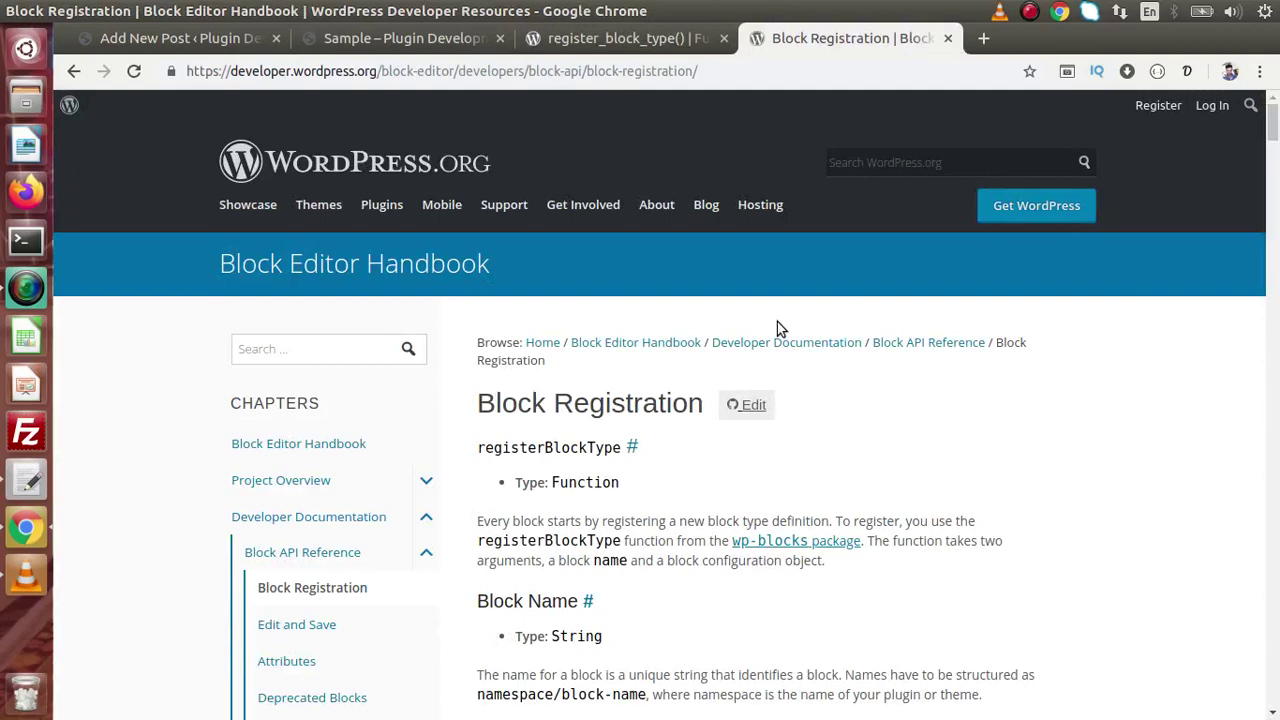
click(26, 480)
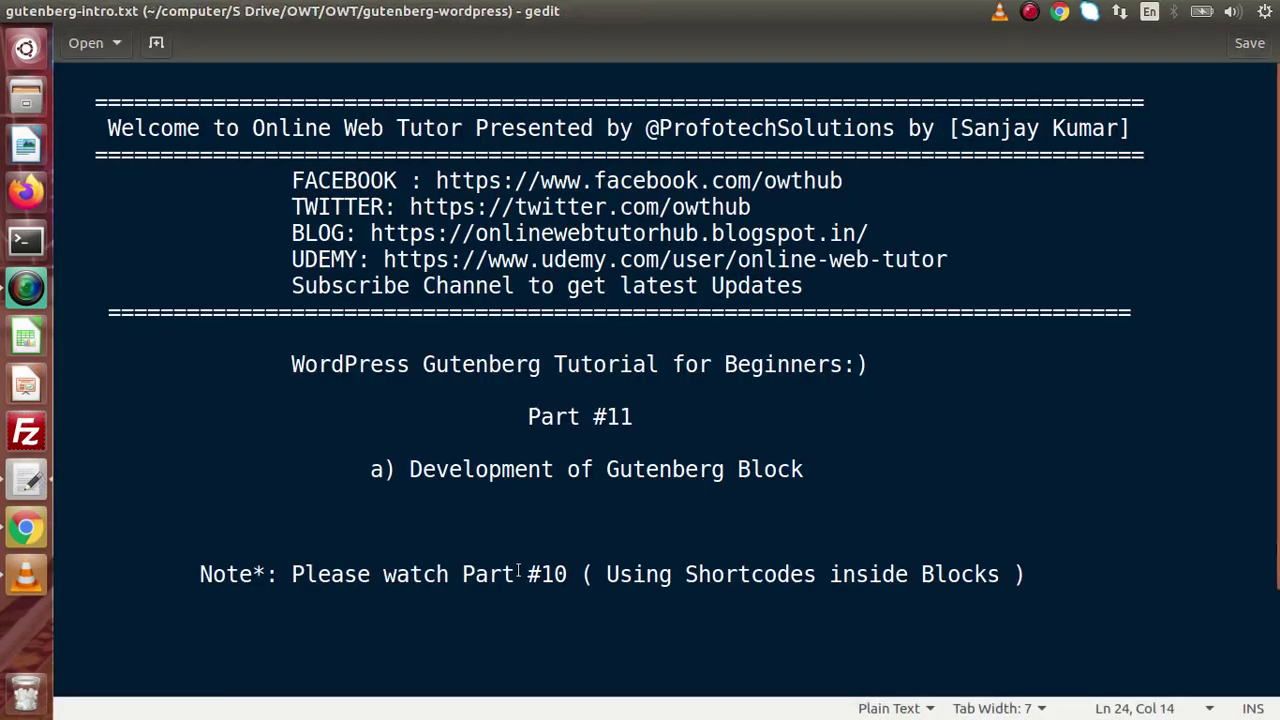